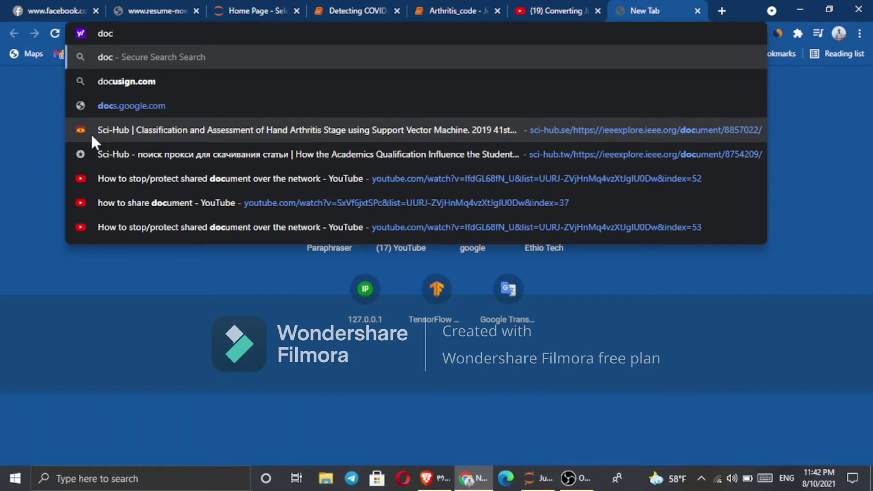
{"action": "type", "text": "pan"}
{"action": "key", "text": "BackSpace"}
{"action": "key", "text": "BackSpace"}
{"action": "key", "text": "BackSpace"}
{"action": "key", "text": "BackSpace"}
{"action": "key", "text": "BackSpace"}
{"action": "key", "text": "BackSpace"}
{"action": "key", "text": "BackSpace"}
Search the web for google.com from the new browser tab
{"action": "type", "text": "goo"}
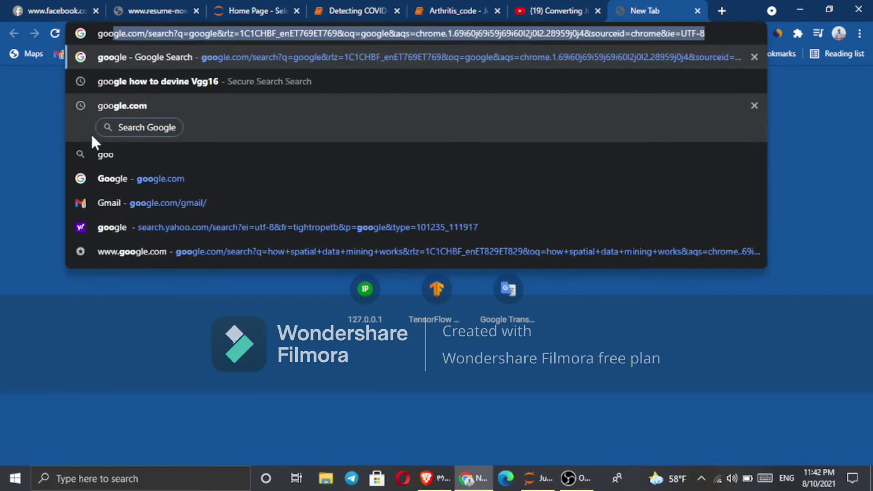
{"action": "type", "text": "e"}
{"action": "key", "text": "BackSpace"}
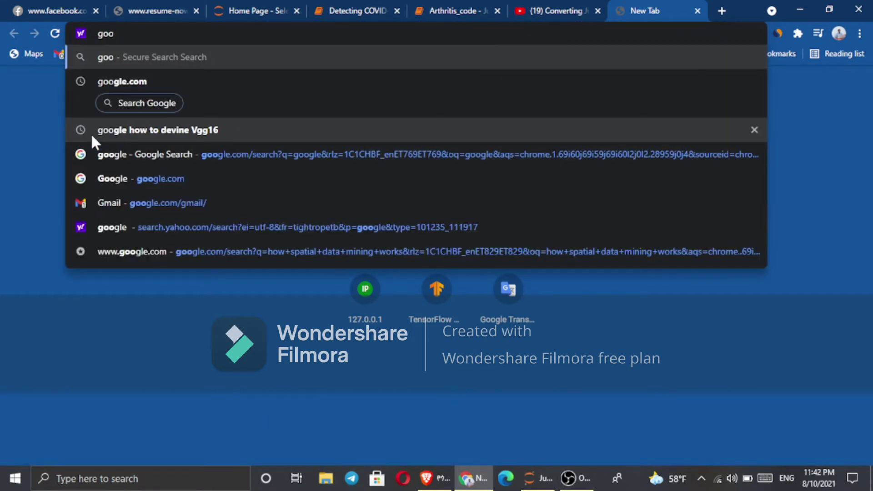
{"action": "key", "text": "Down"}
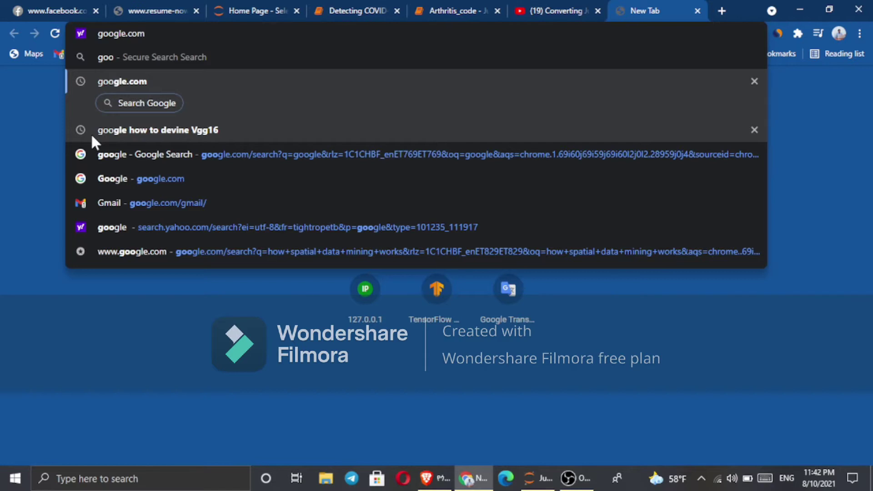
{"action": "key", "text": "Return"}
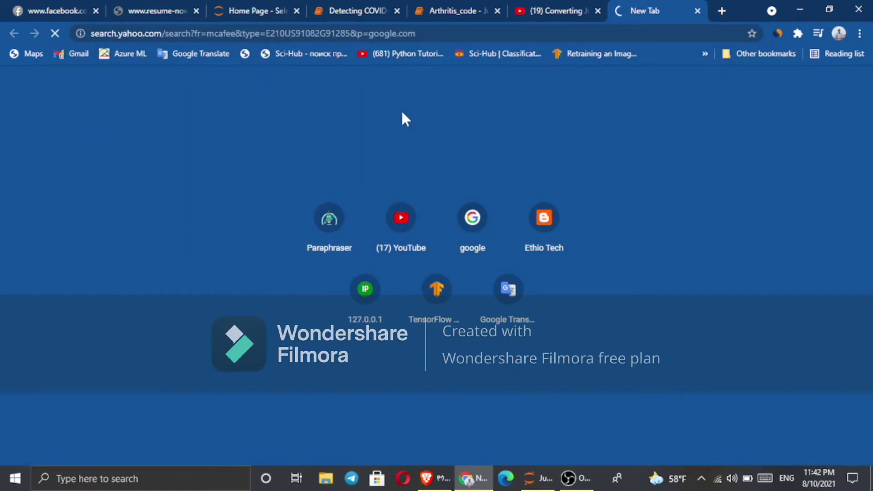
Reopen the recently closed "Pandoc - Installing pandoc" page from the browsing history
{"action": "left_click", "coordinate": [859, 33]}
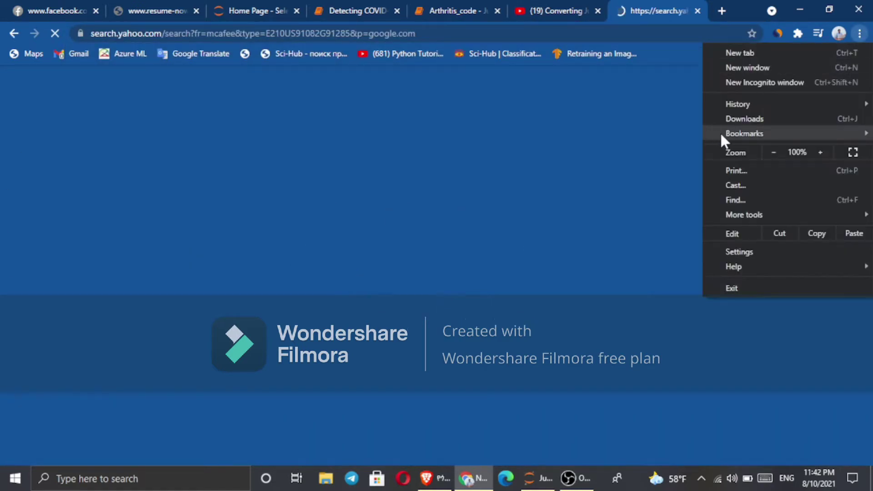
{"action": "mouse_move", "coordinate": [730, 108]}
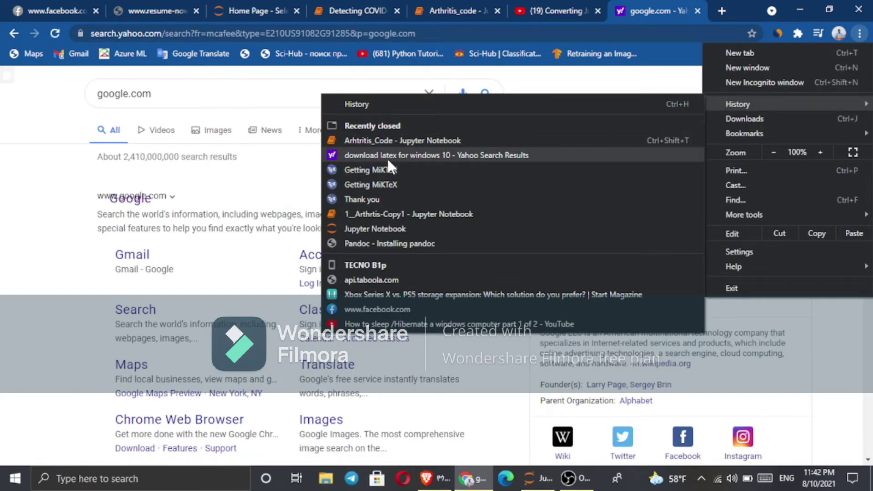
{"action": "left_click", "coordinate": [416, 245]}
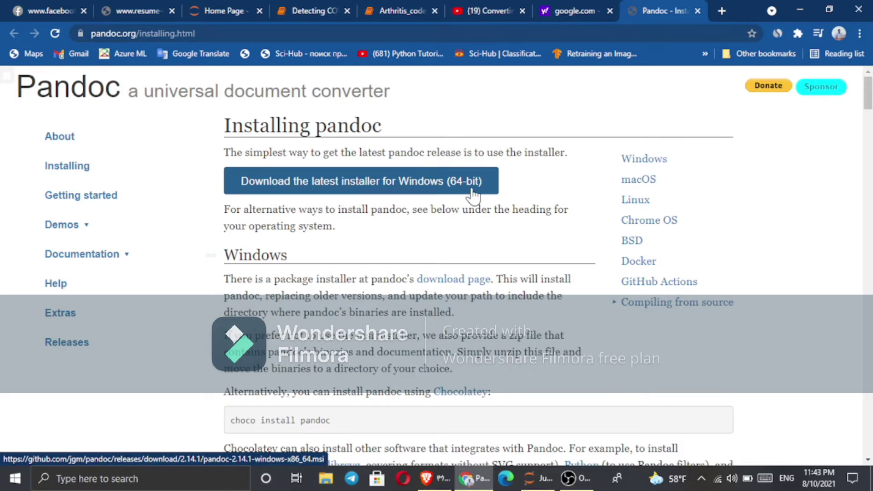
Switch to File Explorer and open the software folder on New Volume (D:)
{"action": "key", "text": "super+e"}
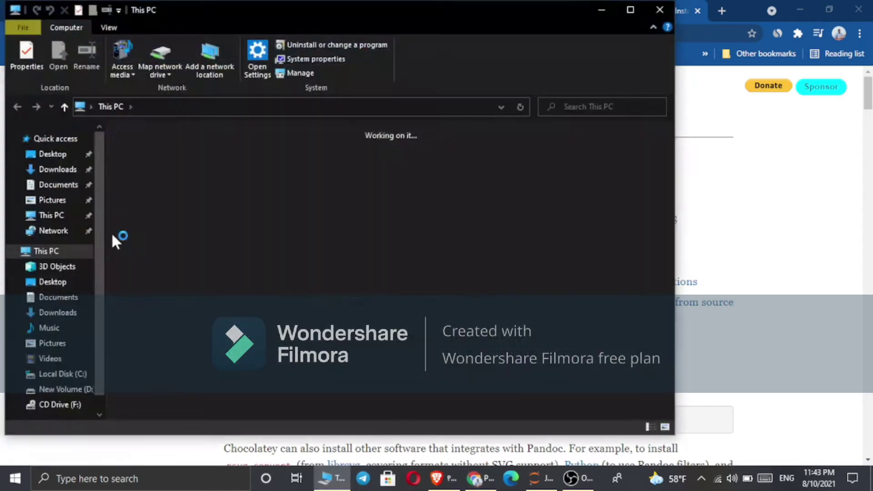
{"action": "double_click", "coordinate": [344, 273]}
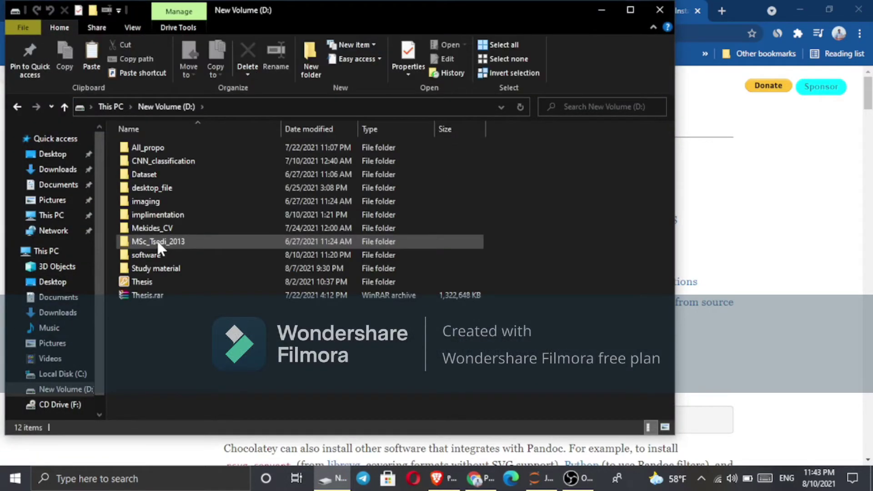
{"action": "double_click", "coordinate": [167, 253]}
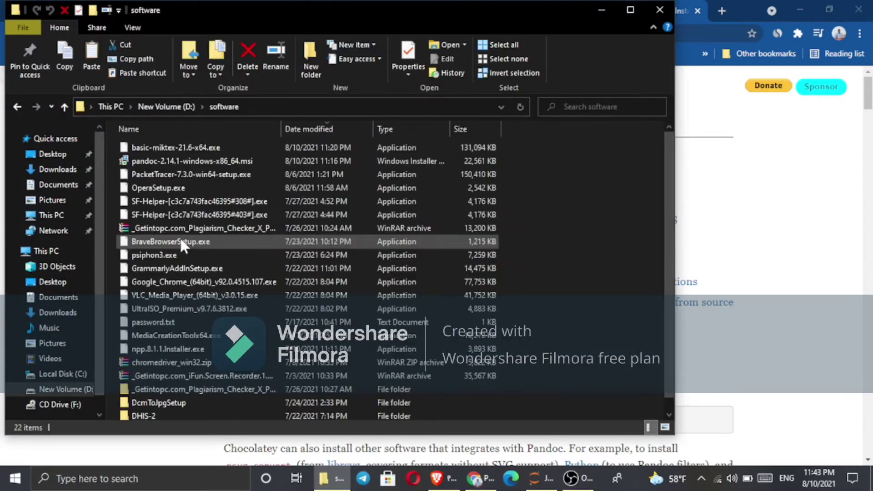
Maximize the folder window with enlarged file icons and select the pandoc-2.14.1-windows-x86_64.msi installer
{"action": "scroll", "coordinate": [355, 227], "scroll_direction": "up", "scroll_amount": 2, "text": "ctrl"}
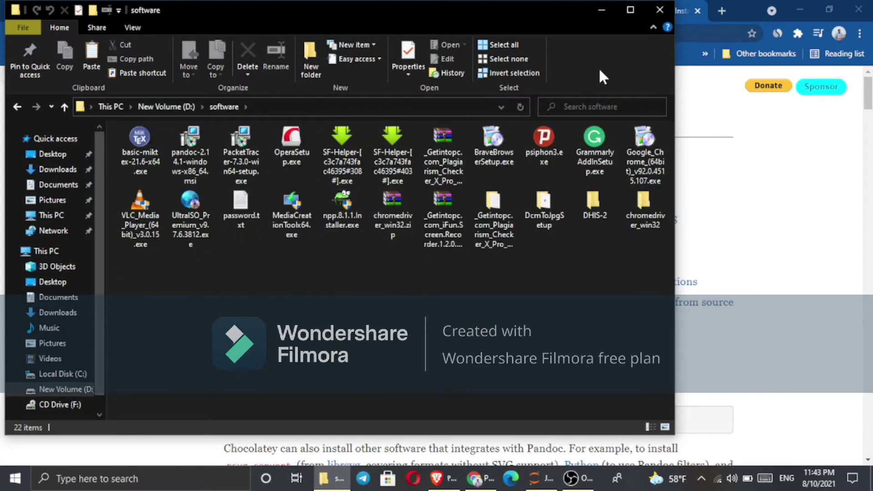
{"action": "left_click", "coordinate": [630, 10]}
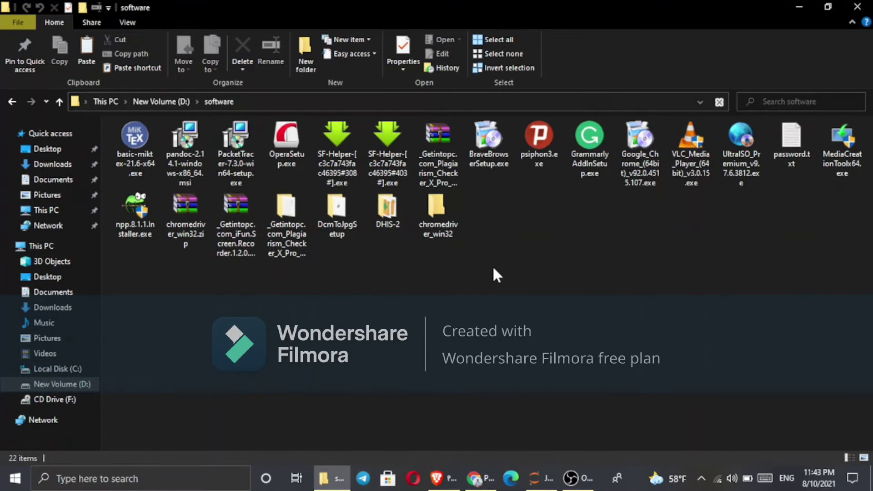
{"action": "scroll", "coordinate": [494, 269], "scroll_direction": "up", "scroll_amount": 1, "text": "ctrl"}
{"action": "scroll", "coordinate": [492, 266], "scroll_direction": "up", "scroll_amount": 1, "text": "ctrl"}
{"action": "scroll", "coordinate": [492, 266], "scroll_direction": "up", "scroll_amount": 1, "text": "ctrl"}
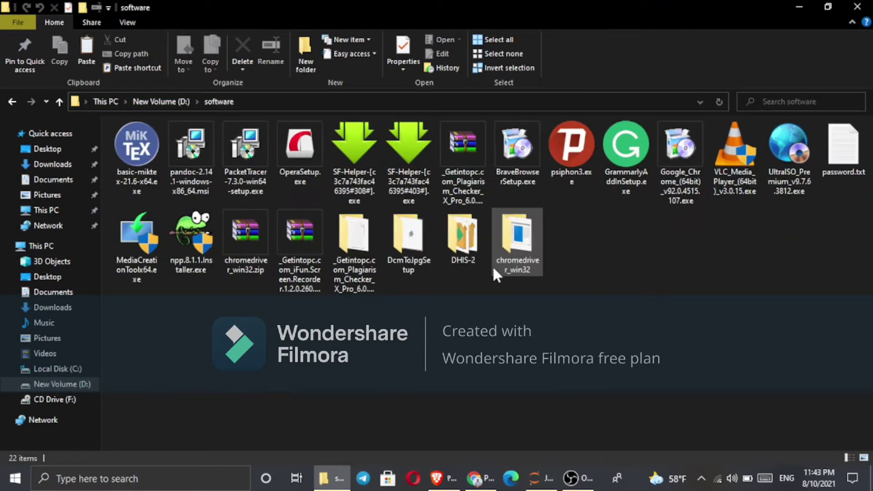
{"action": "left_click", "coordinate": [178, 178]}
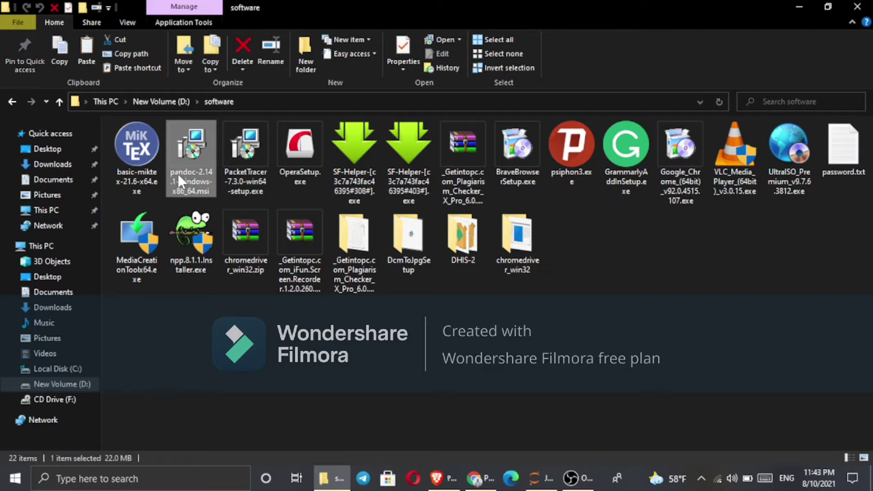
{"action": "scroll", "coordinate": [178, 175], "scroll_direction": "up", "scroll_amount": 3, "text": "ctrl"}
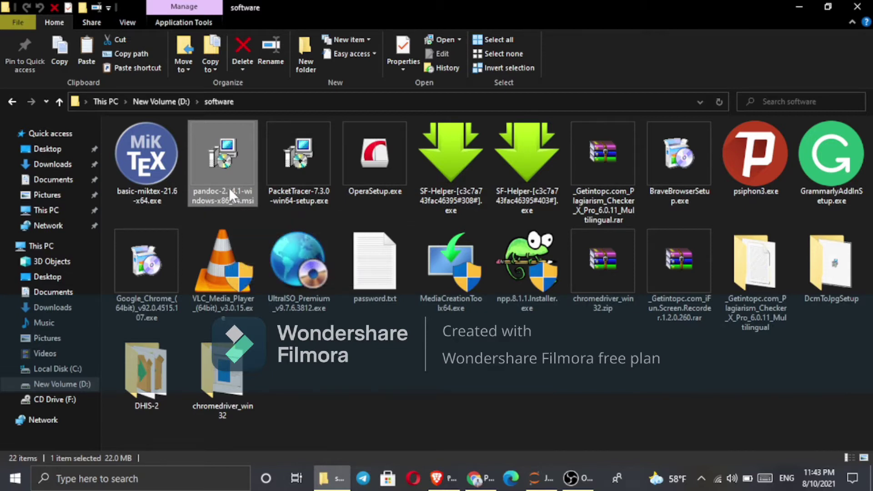
{"action": "left_click", "coordinate": [578, 481]}
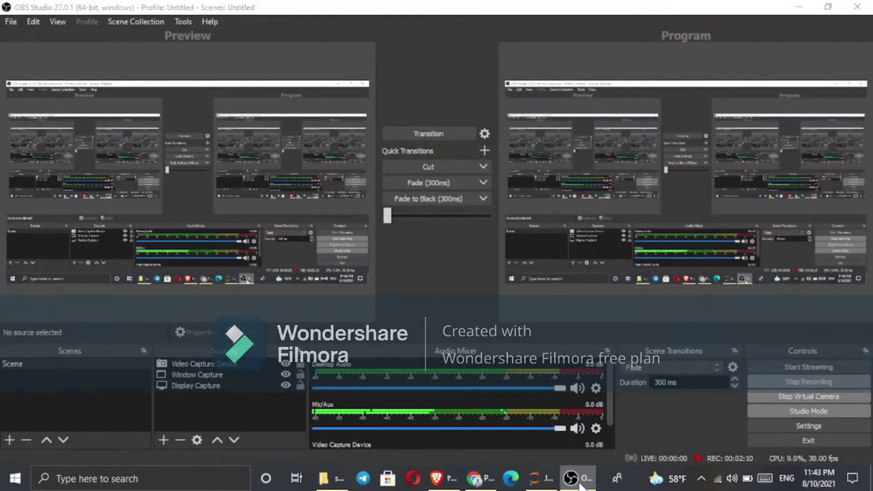
{"action": "left_click", "coordinate": [580, 485]}
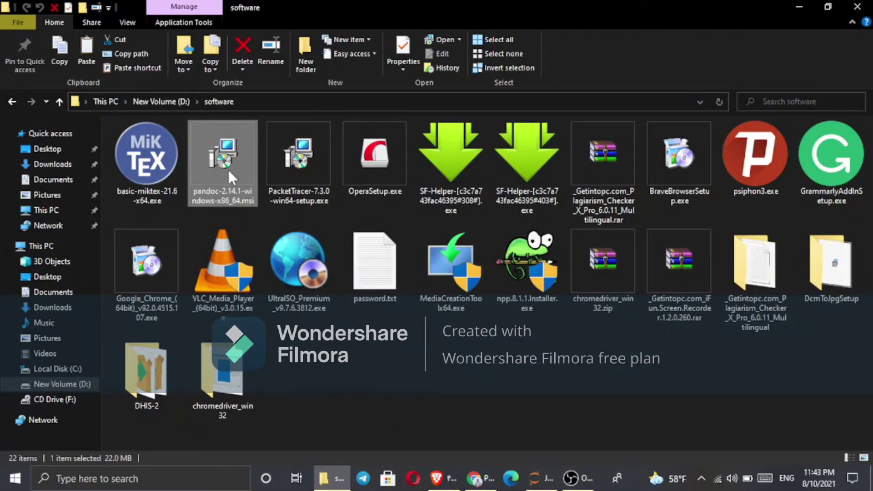
Switch to Chrome, reopen the recently closed "download latex for windows 10" search results, and close the Pandoc and google.com tabs
{"action": "left_click", "coordinate": [798, 6]}
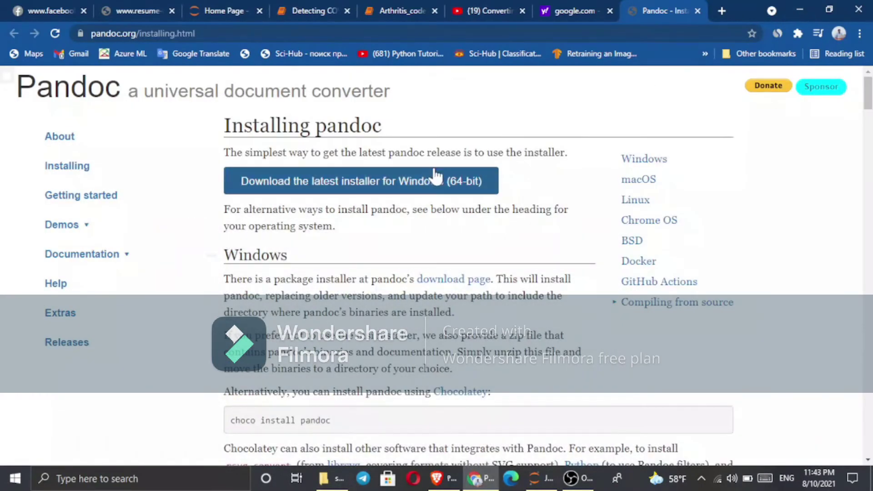
{"action": "left_click", "coordinate": [860, 34]}
{"action": "mouse_move", "coordinate": [741, 105]}
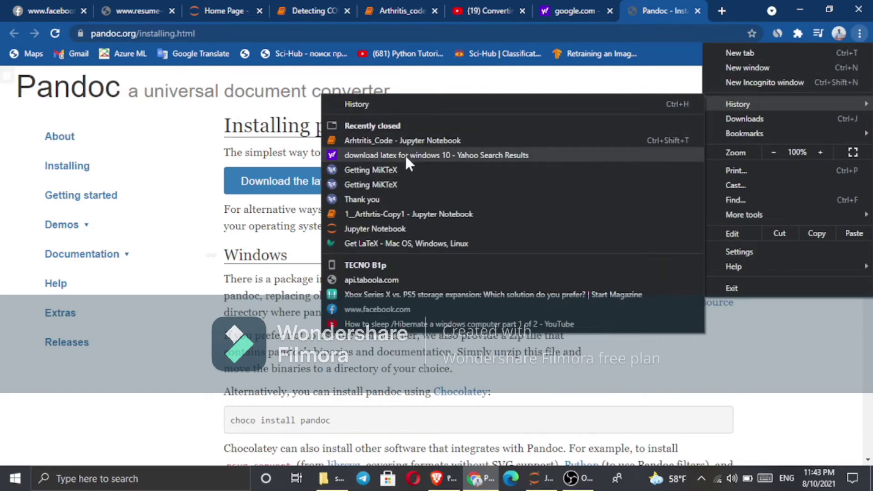
{"action": "left_click", "coordinate": [359, 155]}
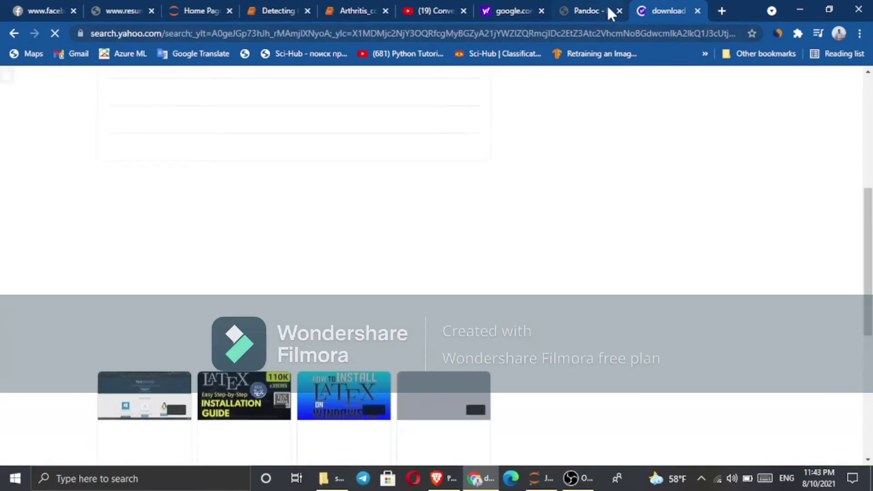
{"action": "left_click", "coordinate": [620, 10]}
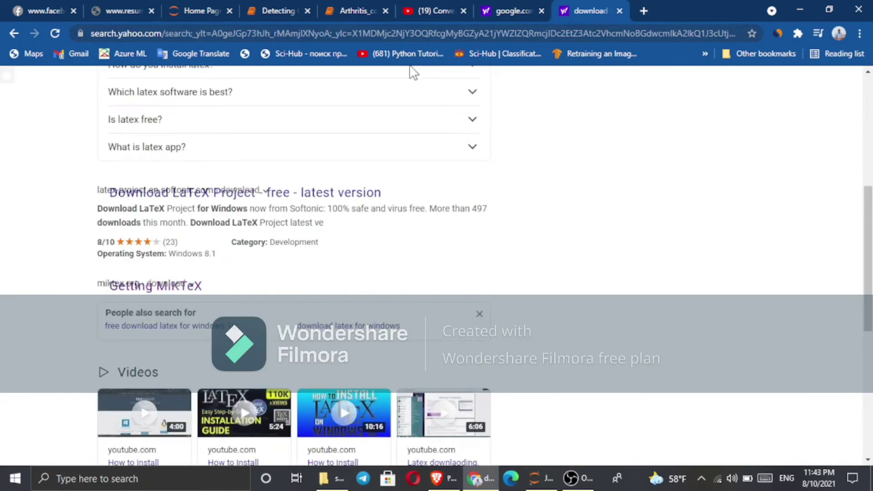
{"action": "left_click", "coordinate": [541, 10]}
Run the Yahoo search for "download latex for windows 10" again
{"action": "scroll", "coordinate": [209, 113], "scroll_direction": "up", "scroll_amount": 6}
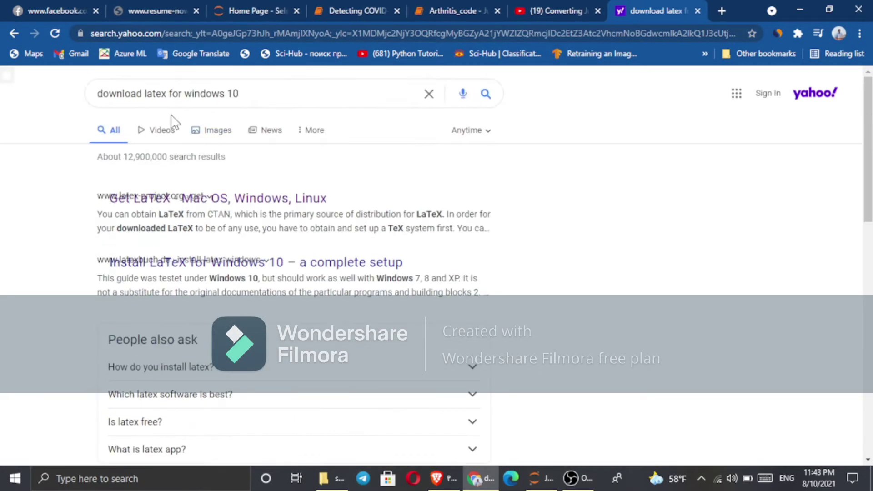
{"action": "double_click", "coordinate": [161, 94]}
{"action": "left_click", "coordinate": [257, 95]}
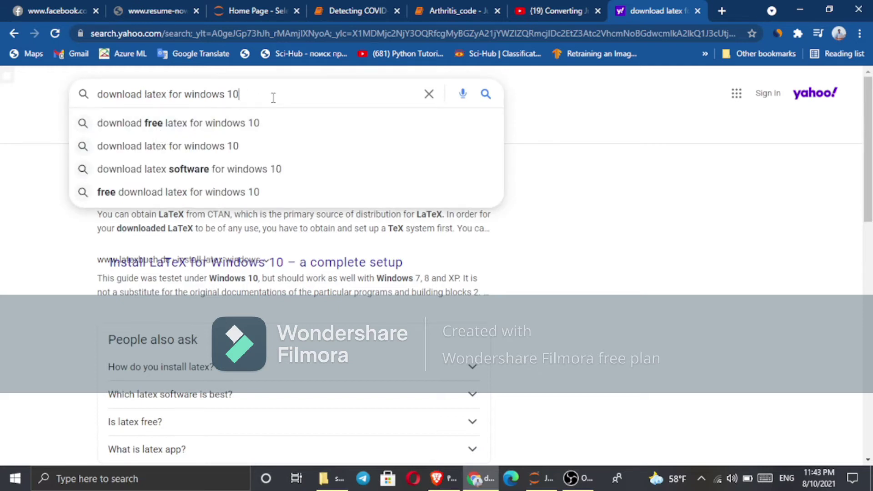
{"action": "key", "text": "Return"}
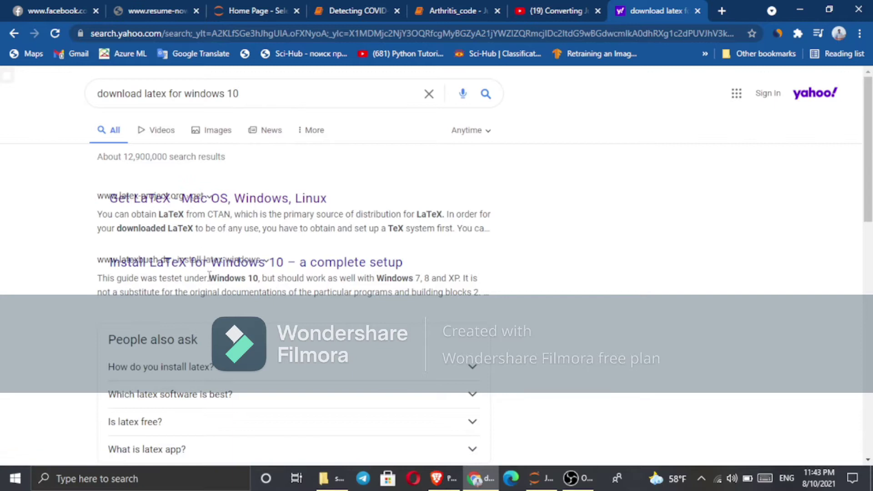
Open the Getting MiKTeX search result and highlight the Windows installer's file name, basic-miktex-21.6-x64.exe
{"action": "scroll", "coordinate": [155, 277], "scroll_direction": "down", "scroll_amount": 5}
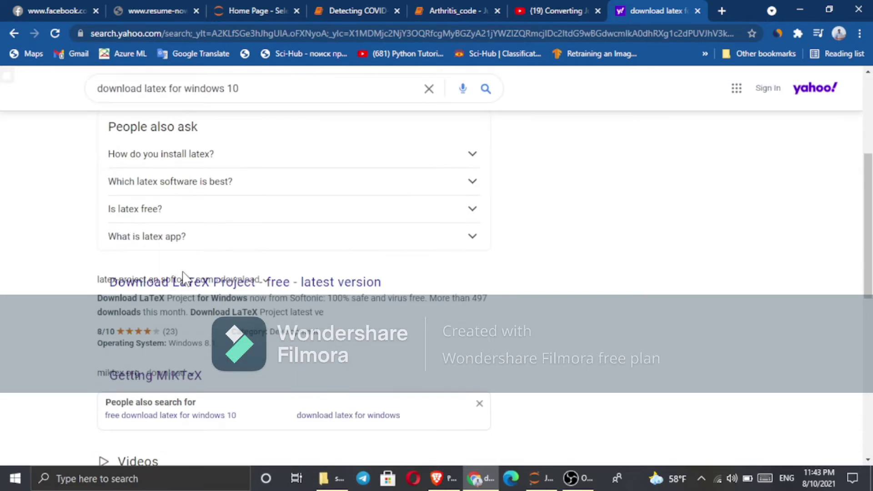
{"action": "scroll", "coordinate": [213, 298], "scroll_direction": "down", "scroll_amount": 2}
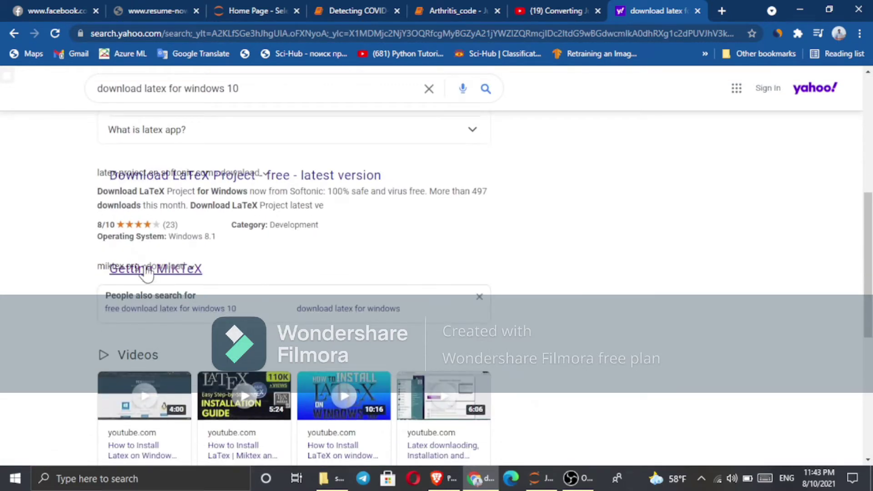
{"action": "left_click", "coordinate": [146, 269]}
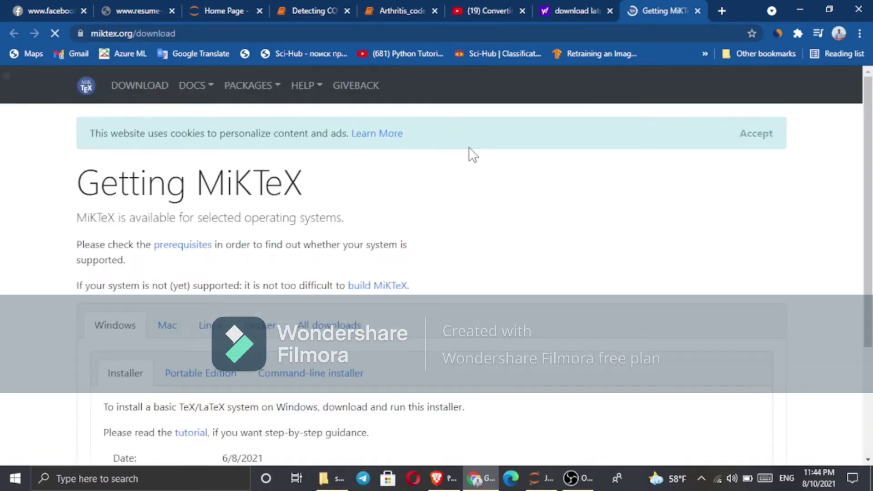
{"action": "scroll", "coordinate": [236, 197], "scroll_direction": "down", "scroll_amount": 3}
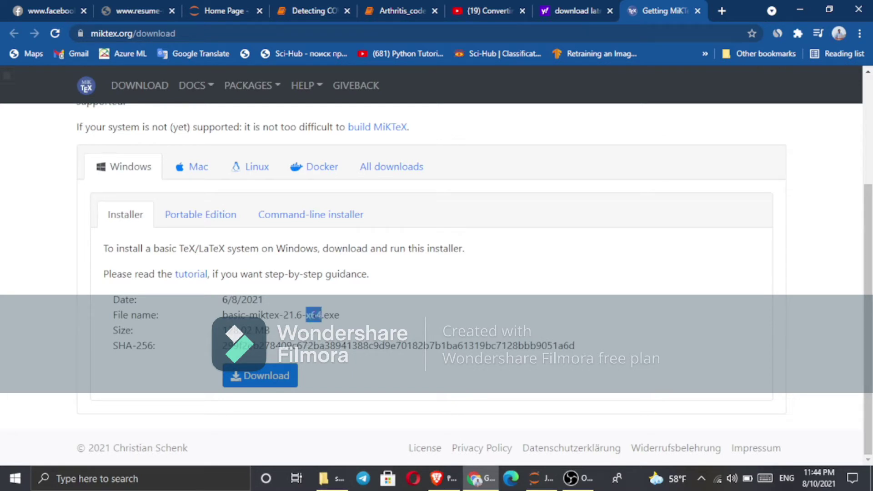
{"action": "triple_click", "coordinate": [314, 315]}
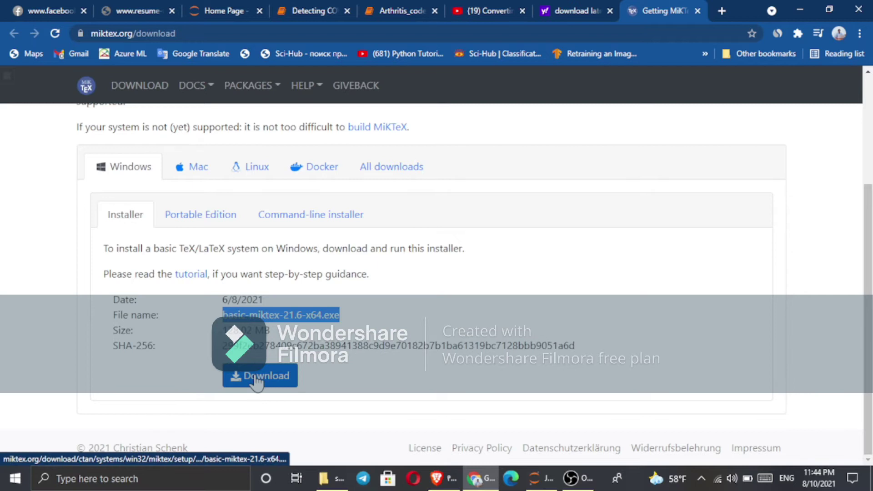
Switch to File Explorer and view the contents of the Downloads folder
{"action": "left_click", "coordinate": [325, 478]}
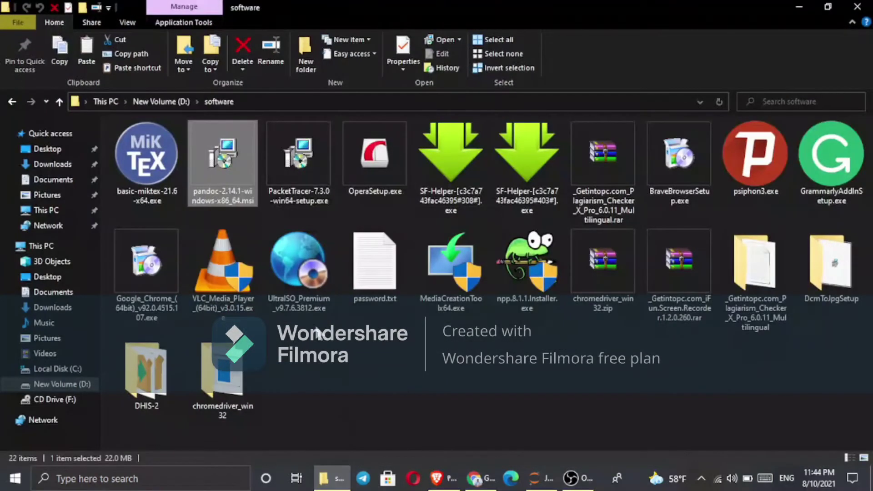
{"action": "left_click", "coordinate": [279, 170]}
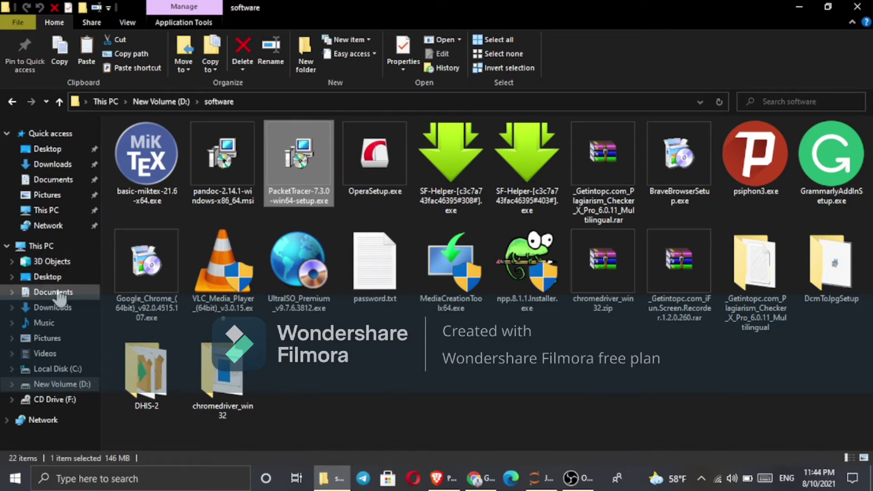
{"action": "left_click", "coordinate": [55, 307]}
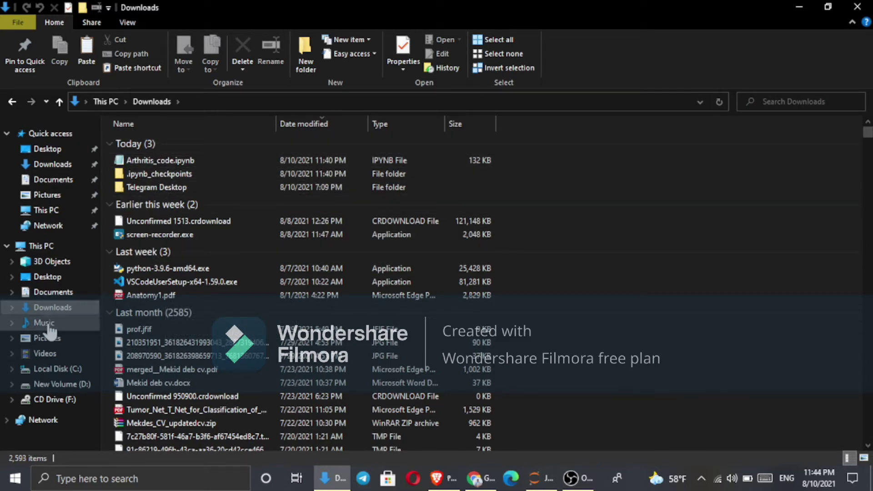
Return to the software folder on New Volume (D:) and select the basic-miktex-21.6-x64.exe installer
{"action": "left_click", "coordinate": [58, 383]}
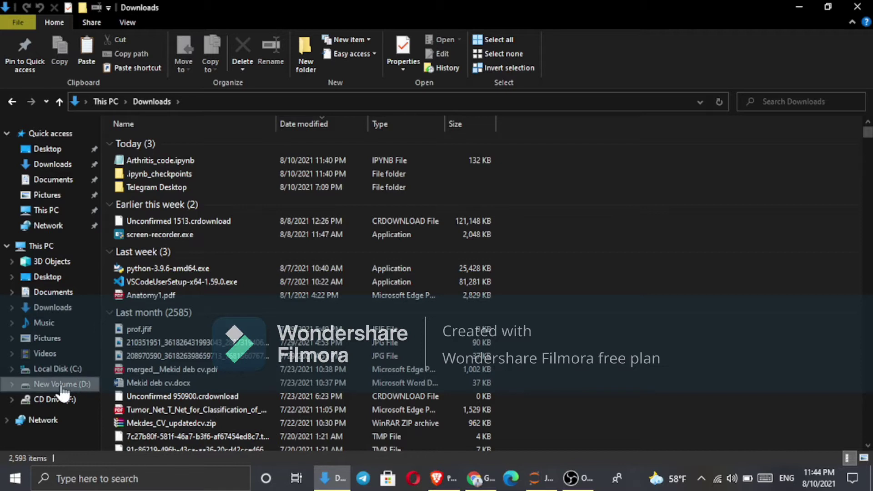
{"action": "double_click", "coordinate": [166, 252]}
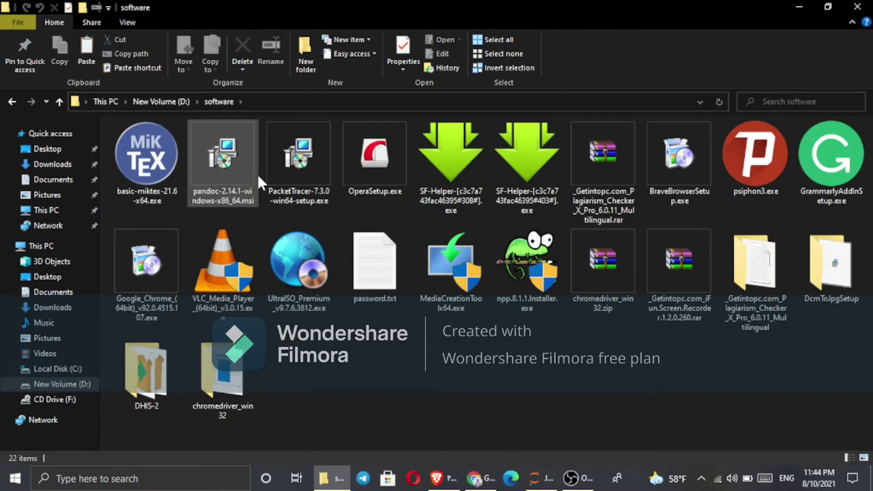
{"action": "left_click", "coordinate": [153, 187]}
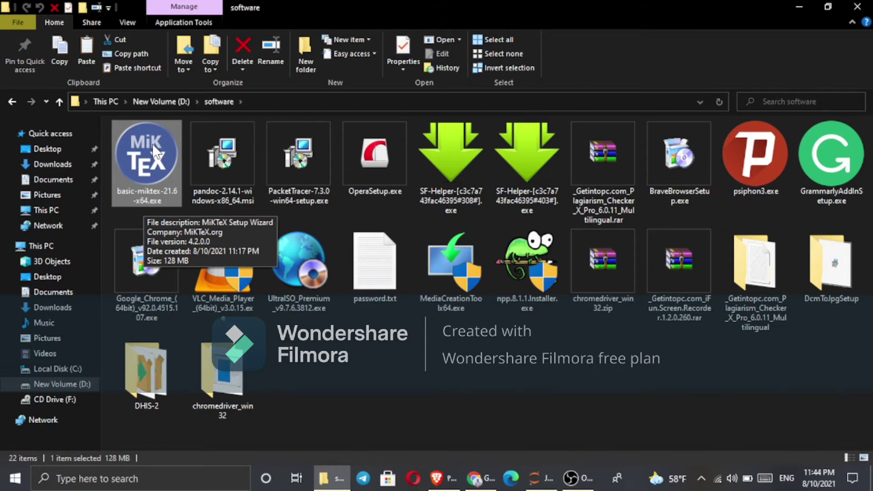
Run the pandoc-2.14.1-windows-x86_64.msi installer as far as its change, repair or remove page and cancel out of the wizard
{"action": "right_click", "coordinate": [220, 161]}
{"action": "left_click", "coordinate": [238, 164]}
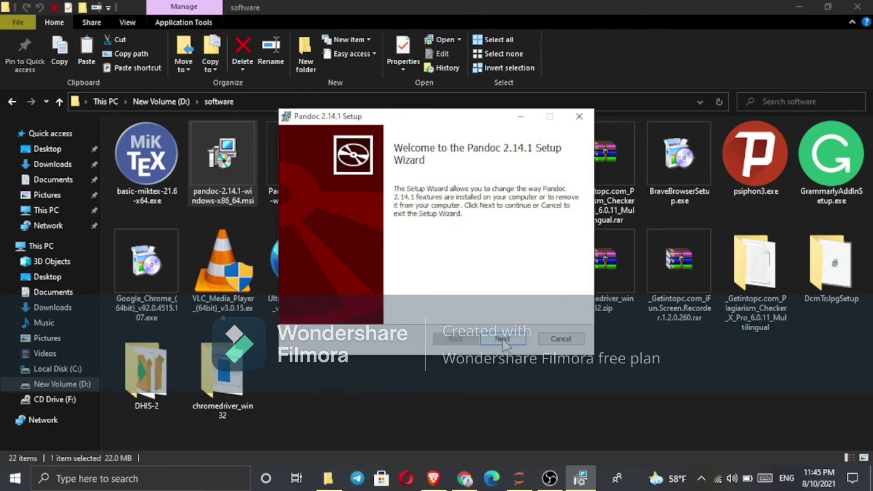
{"action": "left_click", "coordinate": [503, 339]}
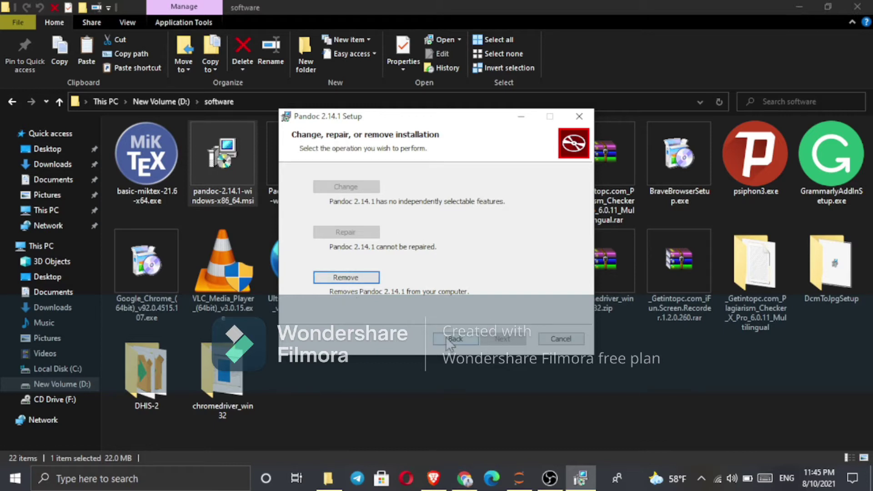
{"action": "left_click", "coordinate": [560, 339]}
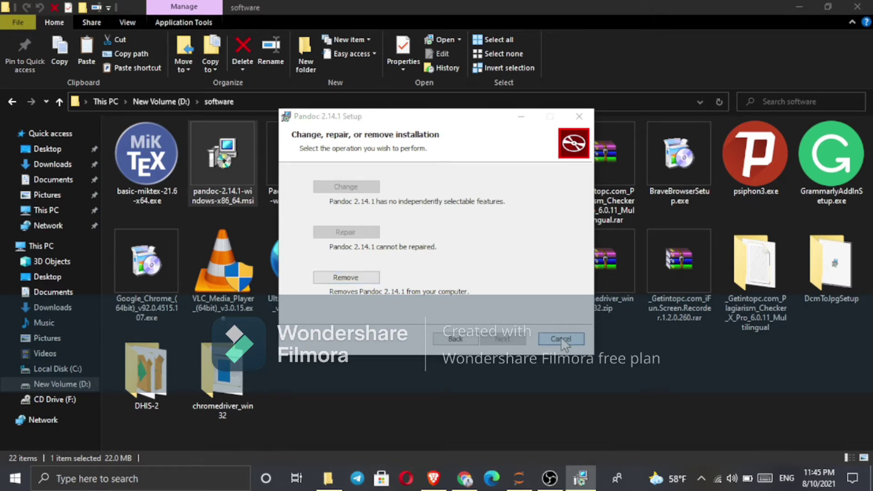
{"action": "left_click", "coordinate": [411, 260]}
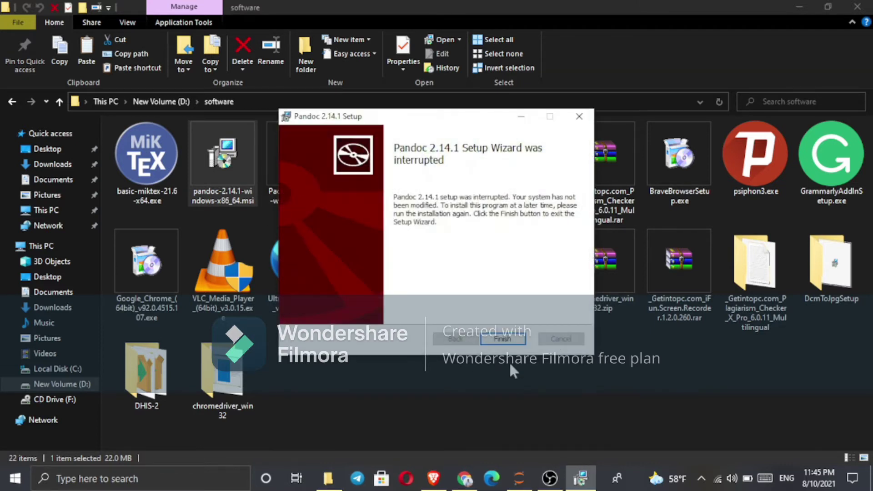
{"action": "left_click", "coordinate": [495, 336]}
Launch the basic-miktex-21.6-x64.exe installer, choosing to install it anyway and allowing it to make changes to the device
{"action": "left_click", "coordinate": [150, 164]}
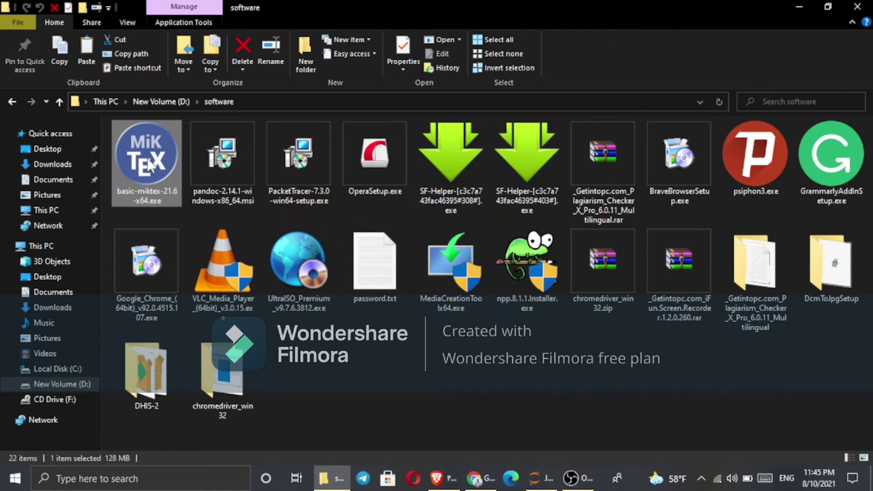
{"action": "right_click", "coordinate": [148, 162]}
{"action": "left_click", "coordinate": [193, 170]}
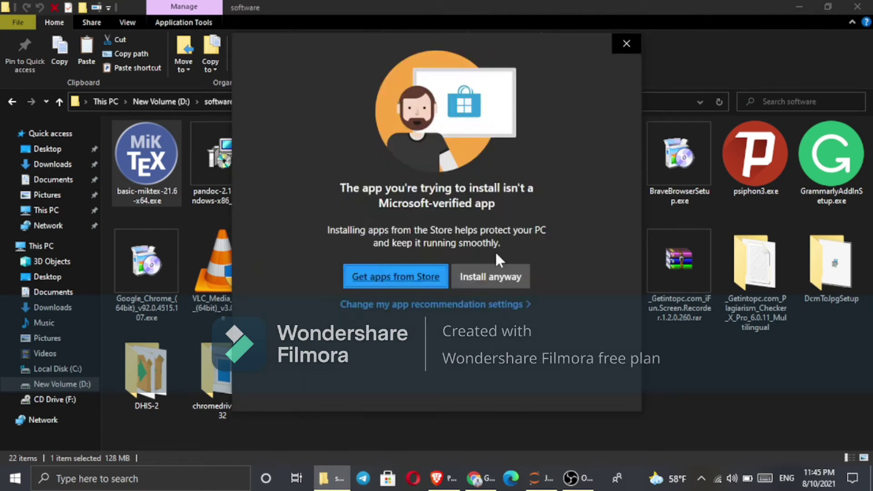
{"action": "left_click", "coordinate": [500, 279]}
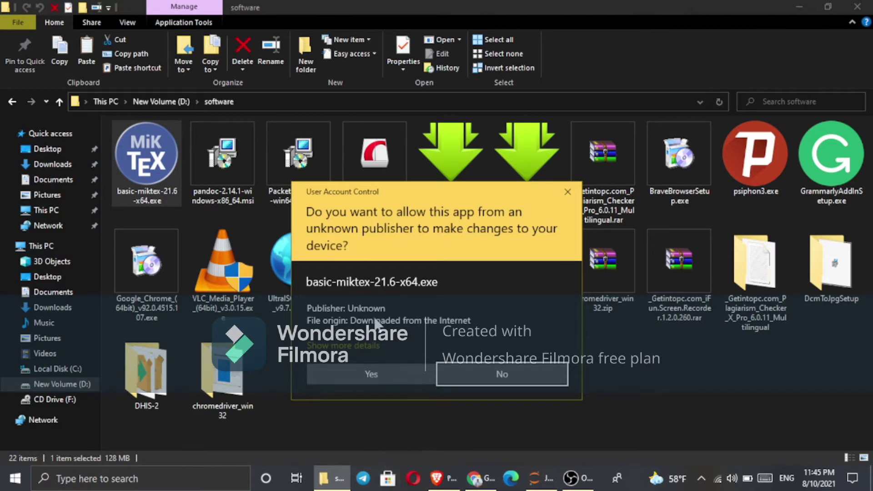
{"action": "left_click", "coordinate": [392, 374]}
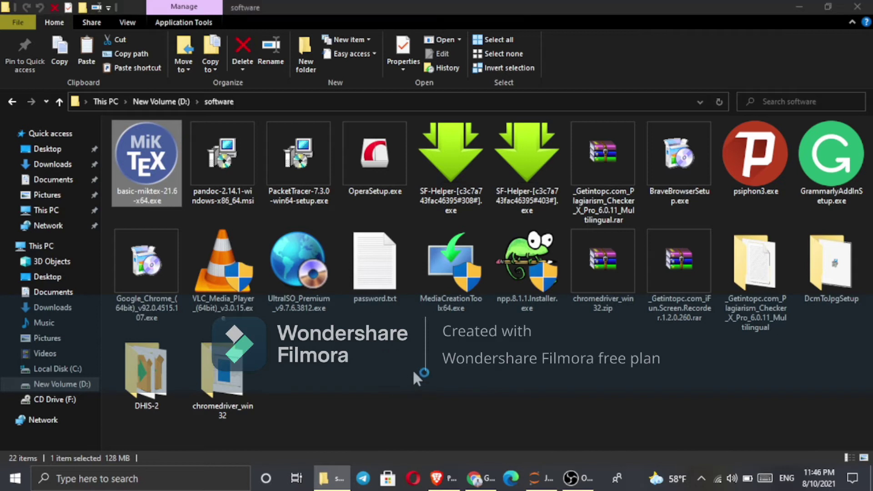
Accept the MiKTeX copying conditions and set the installation scope to anyone who uses this computer
{"action": "left_click", "coordinate": [335, 314]}
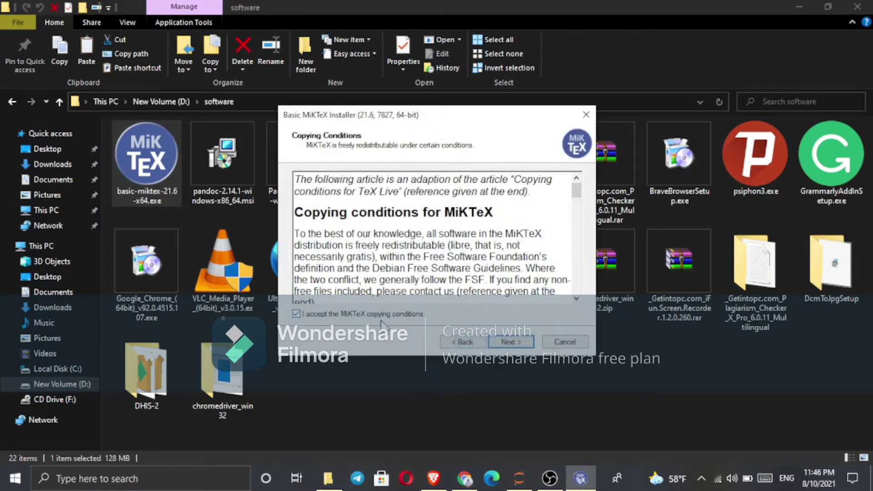
{"action": "left_click", "coordinate": [502, 343]}
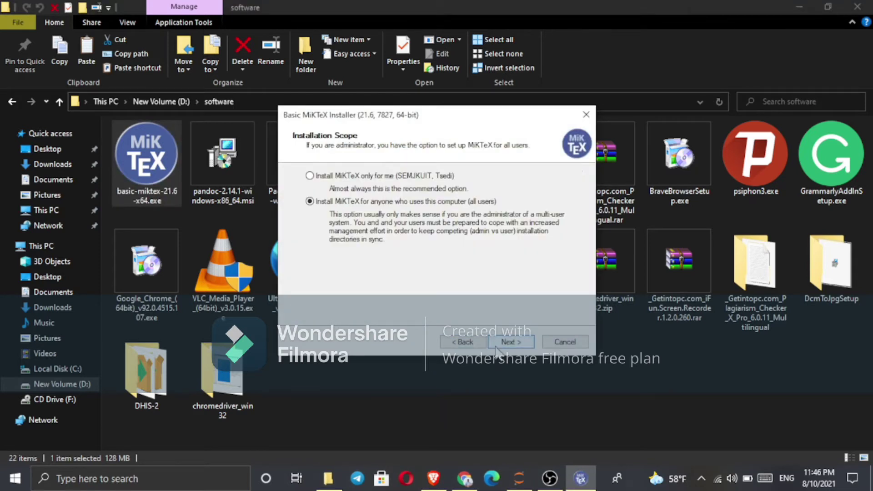
{"action": "left_click", "coordinate": [327, 179]}
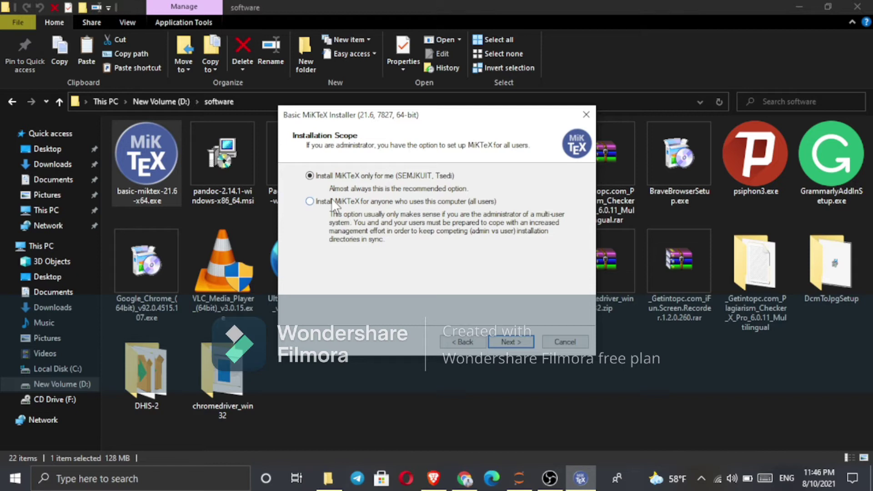
{"action": "left_click", "coordinate": [319, 200]}
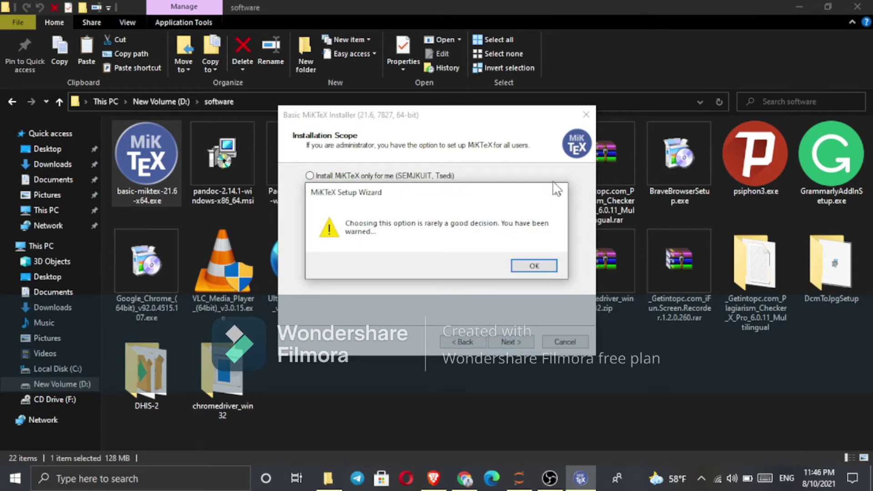
{"action": "key", "text": "Return"}
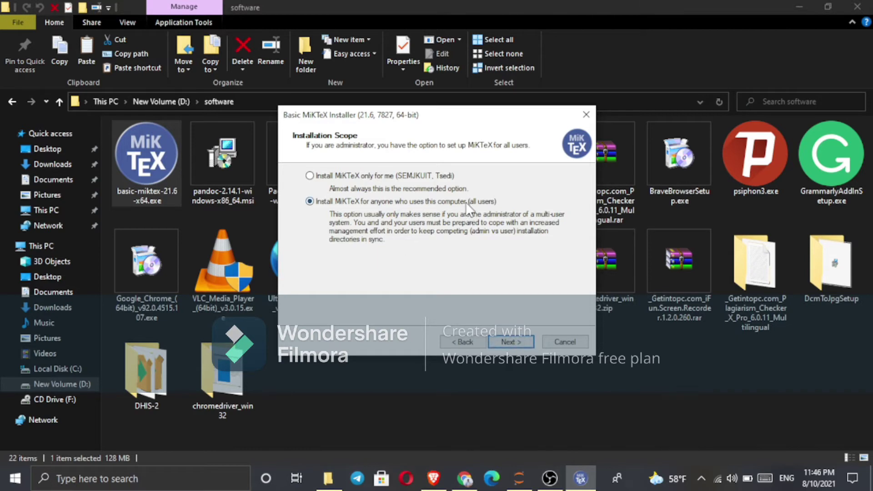
{"action": "left_click", "coordinate": [511, 342]}
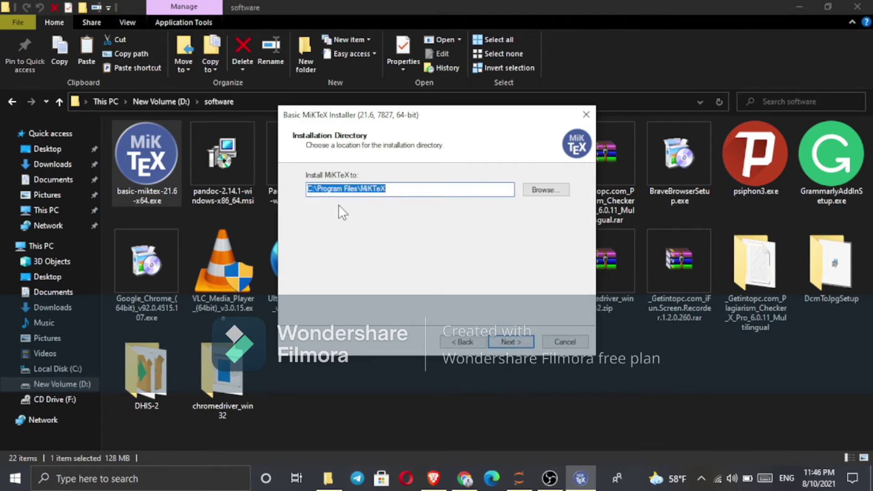
Keep the default MiKTeX directory, paper size and package settings up to the review page, and cancel the installer
{"action": "left_click", "coordinate": [517, 343]}
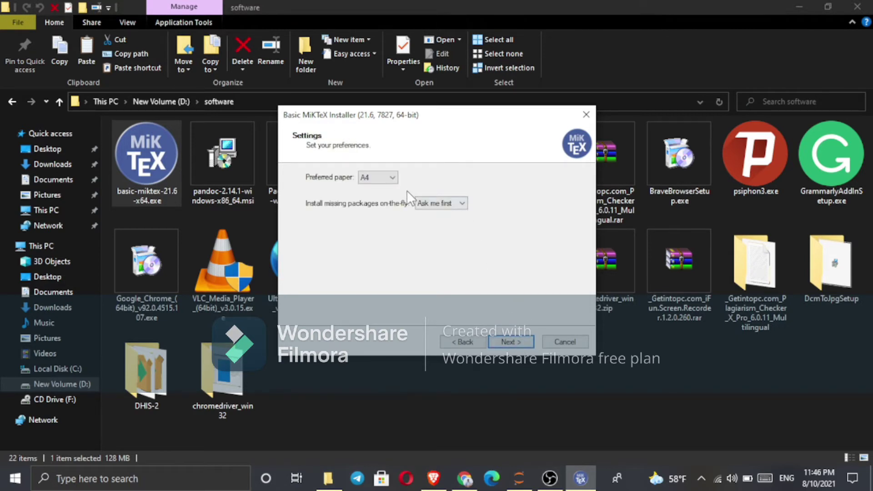
{"action": "left_click", "coordinate": [523, 346]}
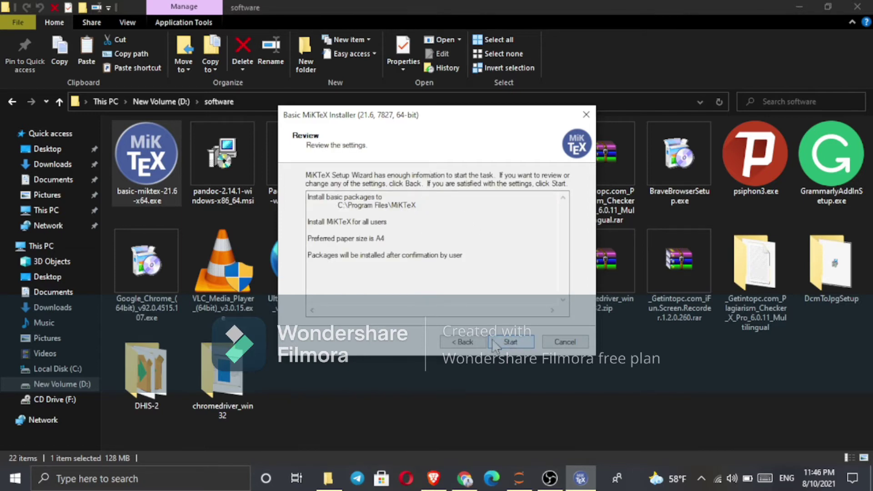
{"action": "left_click", "coordinate": [565, 342]}
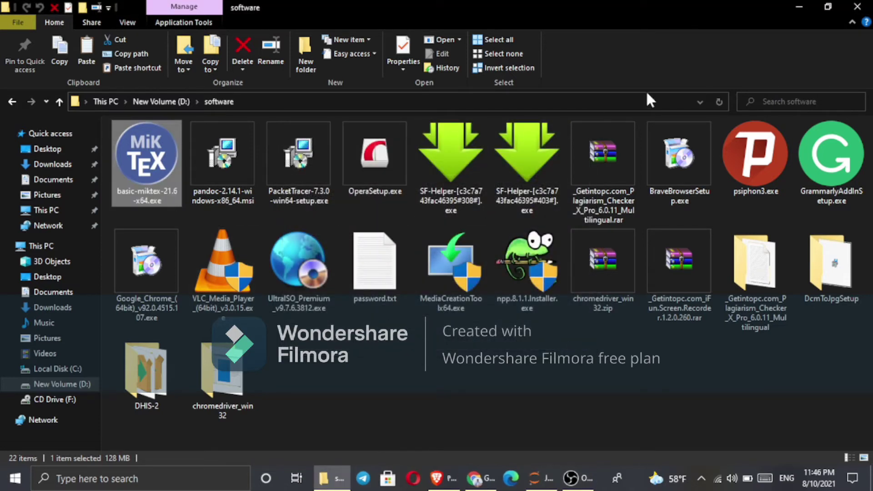
Close the software folder and switch to the beginning of the Arthritis_code Jupyter notebook in Chrome
{"action": "left_click", "coordinate": [857, 7]}
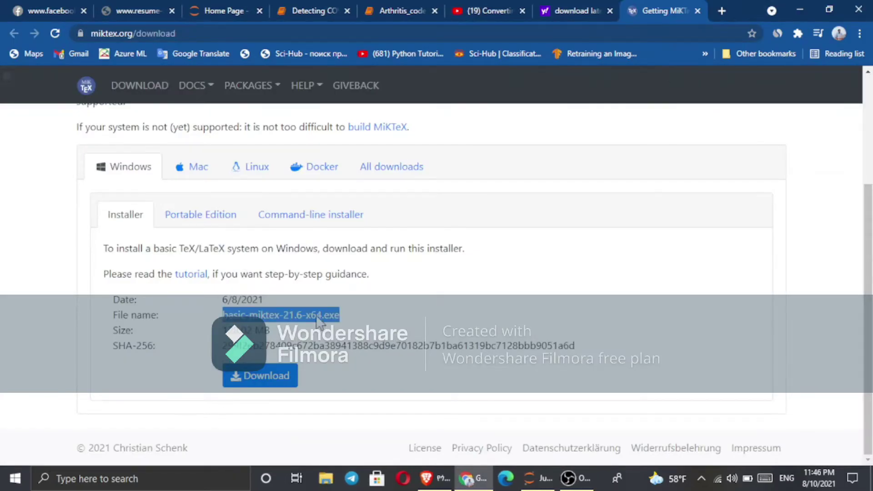
{"action": "scroll", "coordinate": [563, 75], "scroll_direction": "up", "scroll_amount": 1}
{"action": "left_click", "coordinate": [558, 5]}
{"action": "left_click", "coordinate": [482, 6]}
{"action": "left_click", "coordinate": [376, 6]}
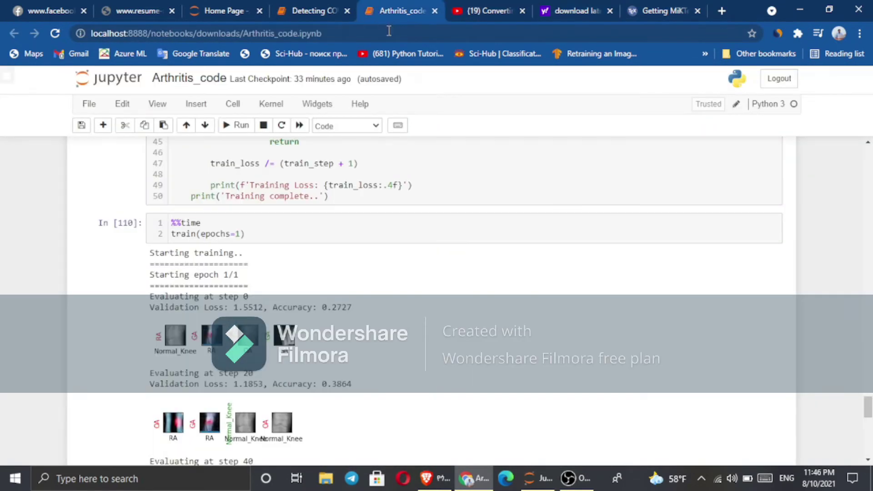
{"action": "scroll", "coordinate": [250, 259], "scroll_direction": "up", "scroll_amount": 10}
{"action": "scroll", "coordinate": [241, 244], "scroll_direction": "up", "scroll_amount": 20}
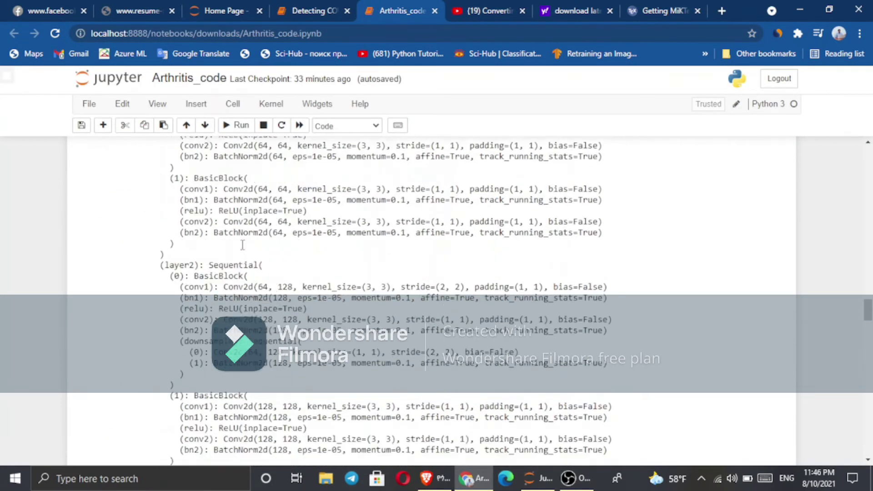
{"action": "scroll", "coordinate": [242, 244], "scroll_direction": "up", "scroll_amount": 10}
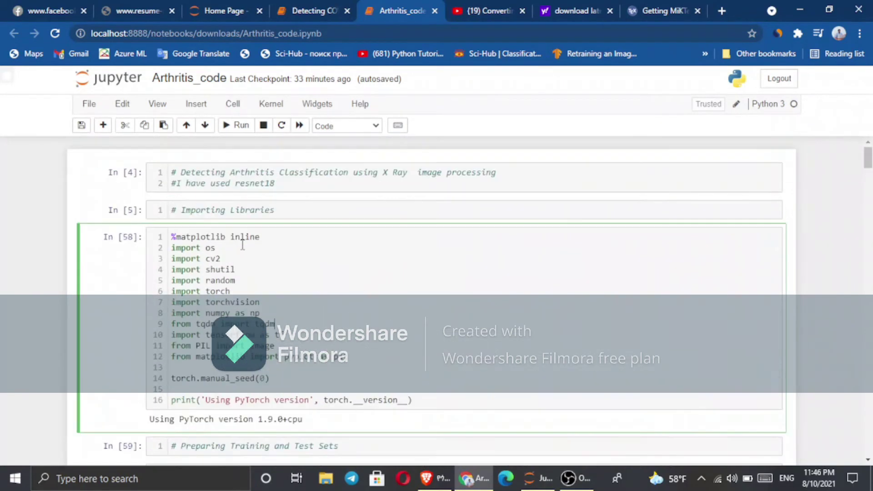
Try to save the notebook under the path download/Arthrits_code, and correct the folder in the path to downloads
{"action": "left_click", "coordinate": [89, 105]}
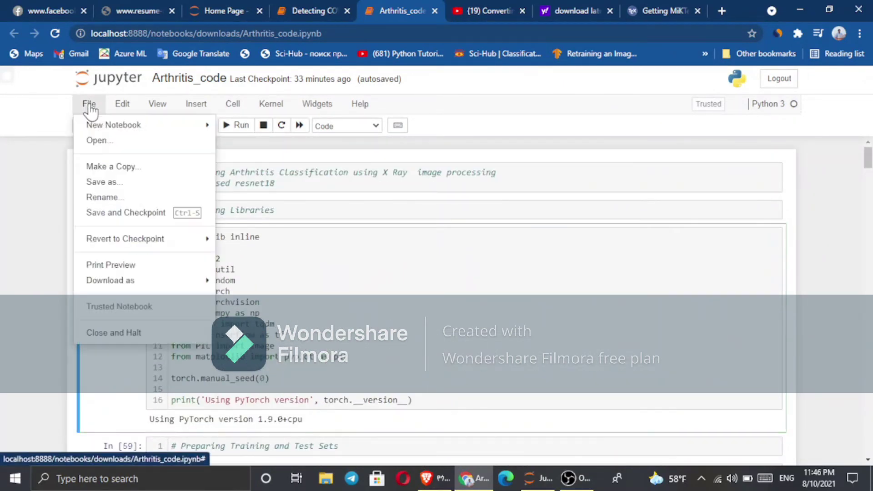
{"action": "left_click", "coordinate": [101, 182]}
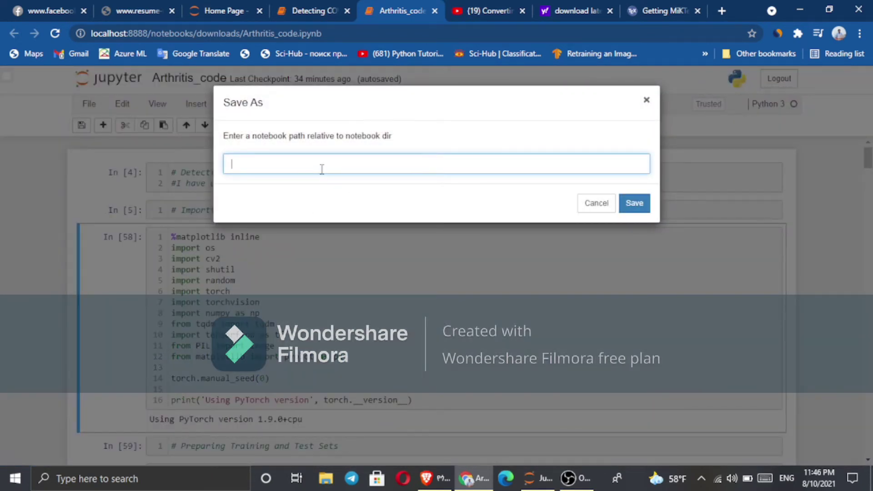
{"action": "type", "text": "download/A"}
{"action": "type", "text": "rthrits"}
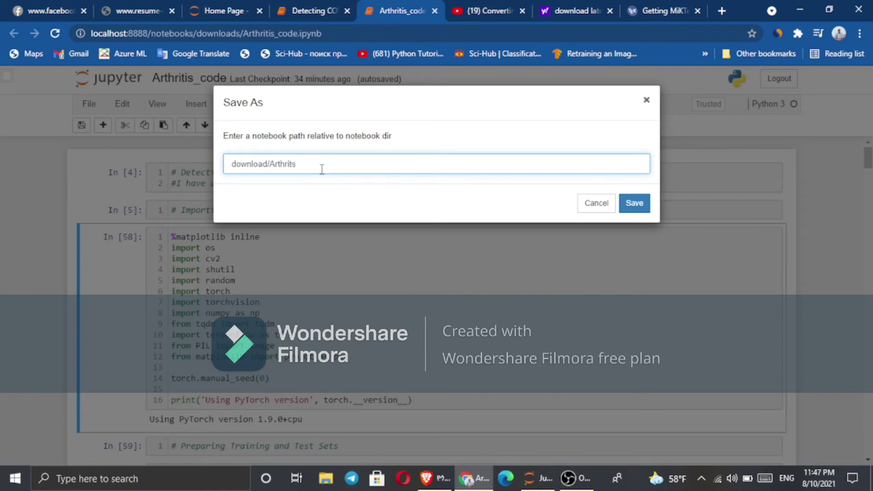
{"action": "type", "text": "_code"}
{"action": "key", "text": "Return"}
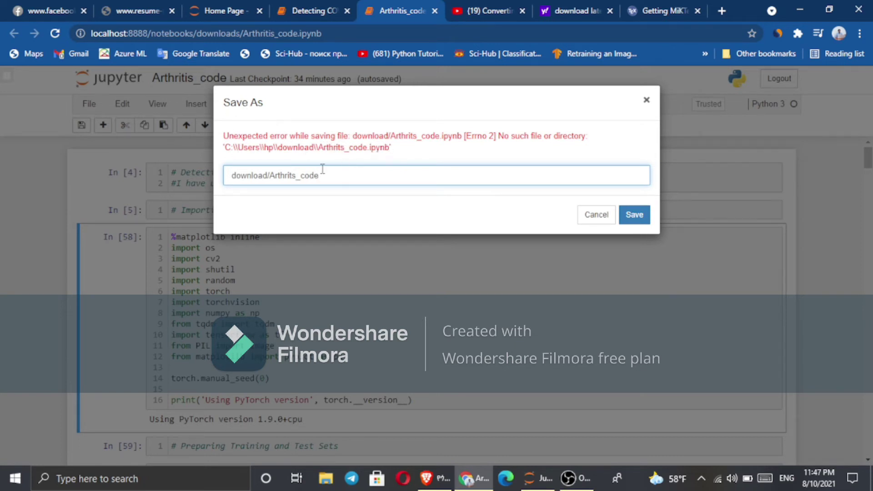
{"action": "left_click", "coordinate": [267, 175]}
{"action": "type", "text": "s"}
Switch to File Explorer and check the exact name of the Downloads folder in its path
{"action": "left_click", "coordinate": [326, 483]}
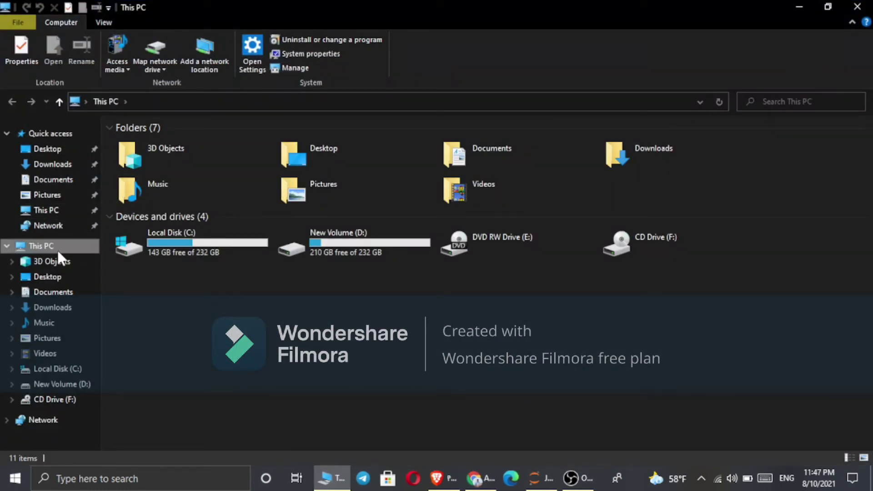
{"action": "left_click", "coordinate": [58, 309]}
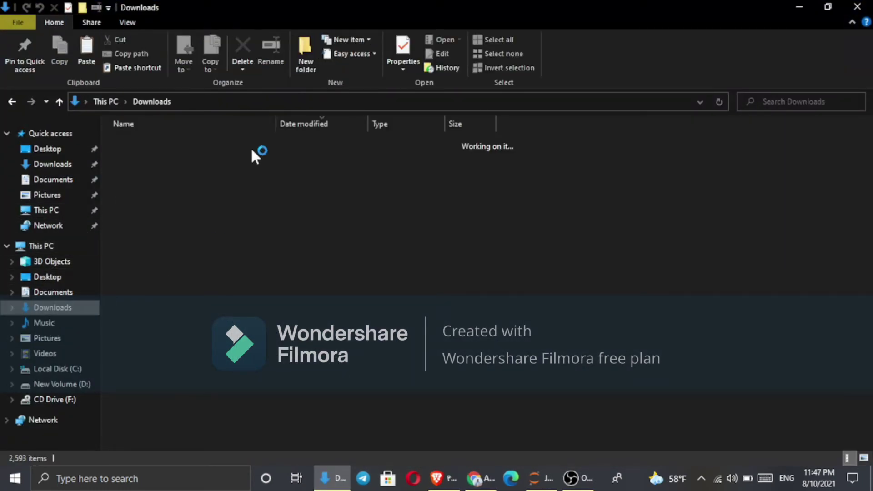
{"action": "left_click", "coordinate": [209, 101]}
{"action": "left_click", "coordinate": [168, 102]}
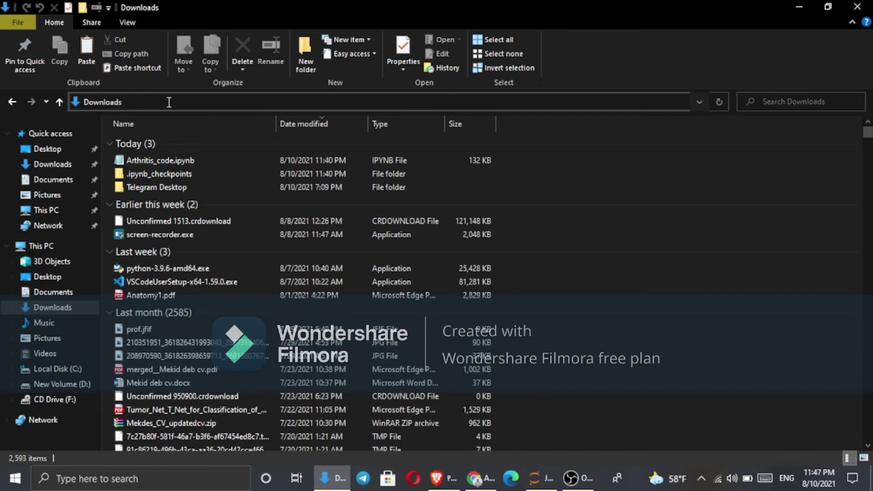
{"action": "double_click", "coordinate": [116, 102]}
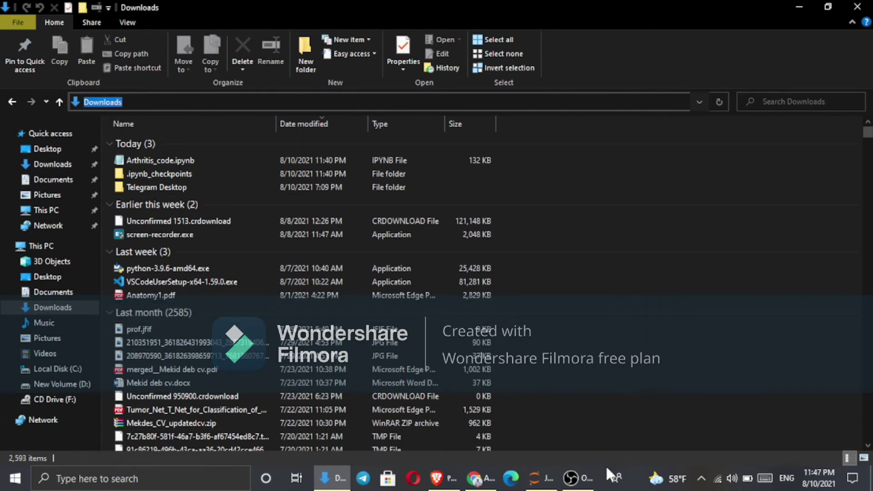
Return to Chrome and save the notebook copy under the path Downloads/Arthrits_code
{"action": "left_click", "coordinate": [483, 478]}
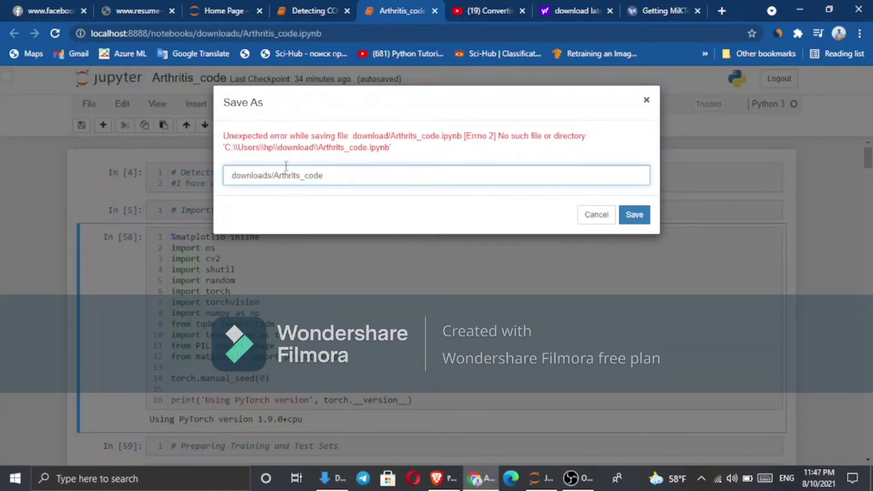
{"action": "double_click", "coordinate": [236, 175]}
{"action": "type", "text": "Downloads"}
{"action": "left_click", "coordinate": [339, 175]}
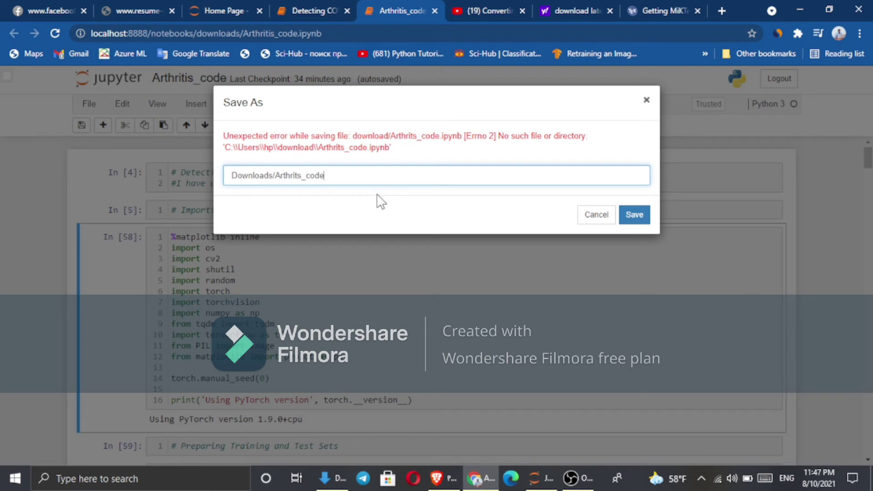
{"action": "left_click", "coordinate": [636, 215]}
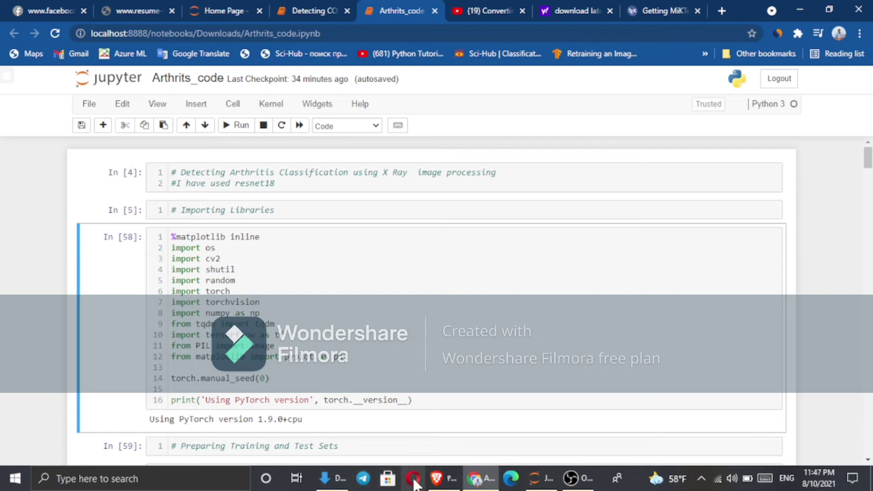
Switch to File Explorer and reopen the Downloads folder from This PC to check for the saved notebook
{"action": "left_click", "coordinate": [331, 478]}
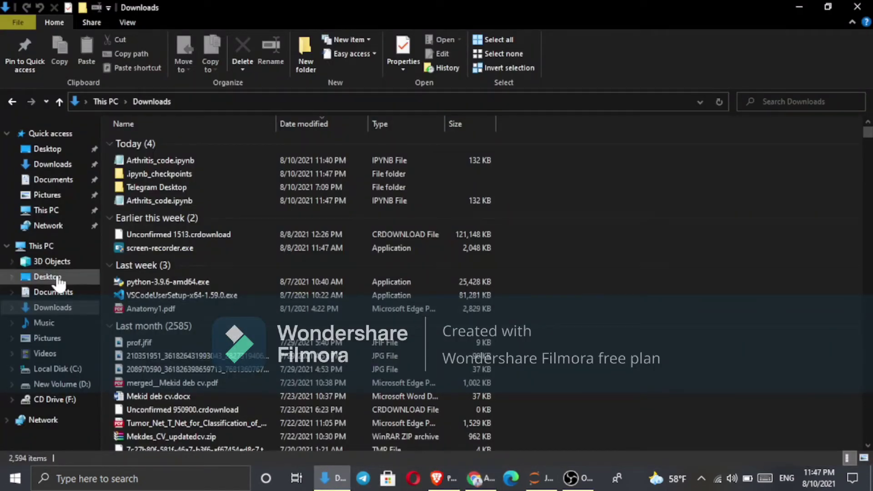
{"action": "left_click", "coordinate": [42, 246]}
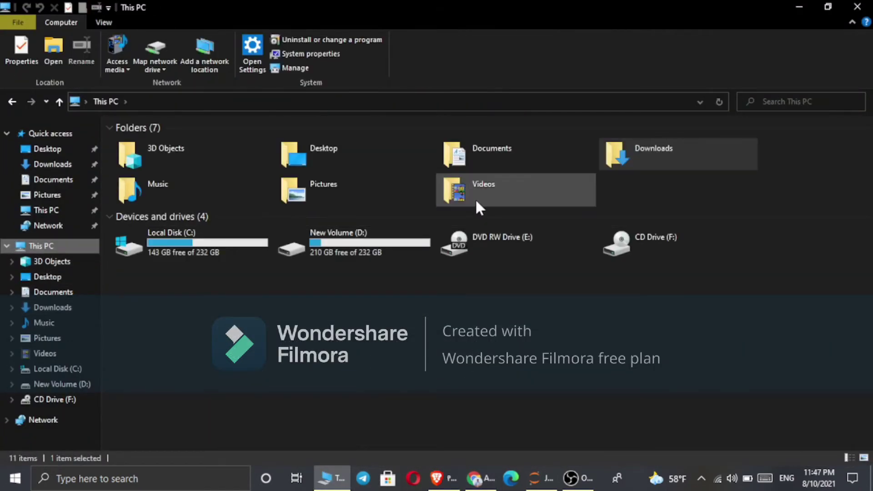
{"action": "double_click", "coordinate": [670, 151]}
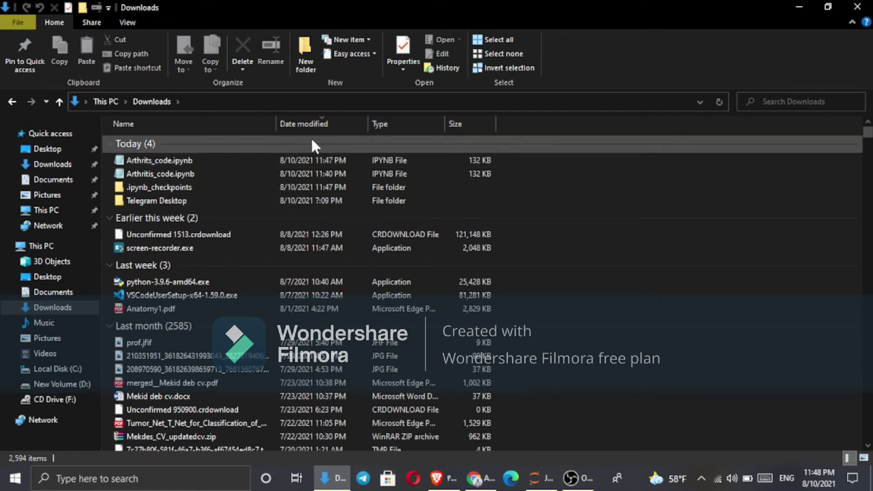
Switch to Chrome and bring up the Arhtritis_Code Jupyter notebook
{"action": "left_click", "coordinate": [96, 478]}
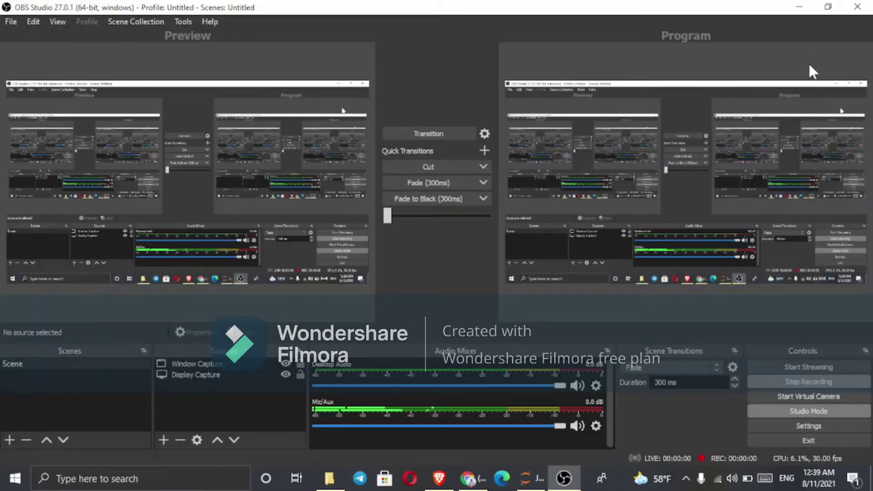
{"action": "left_click", "coordinate": [797, 8]}
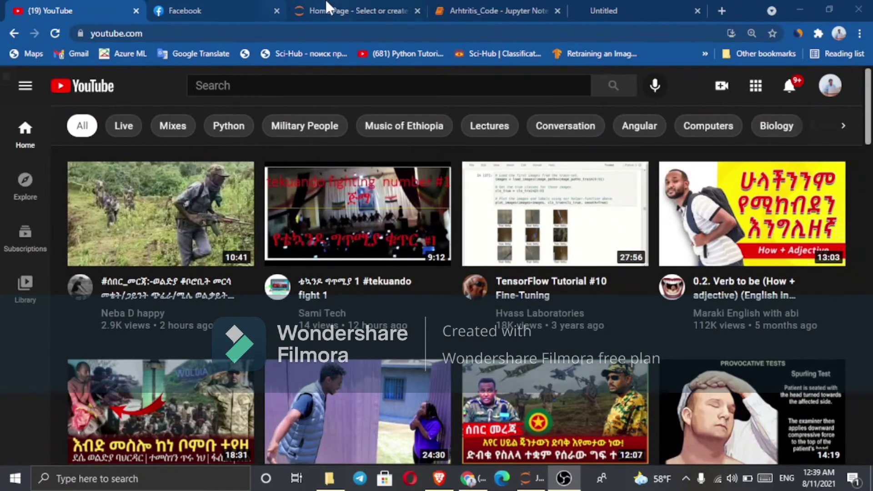
{"action": "left_click", "coordinate": [490, 8]}
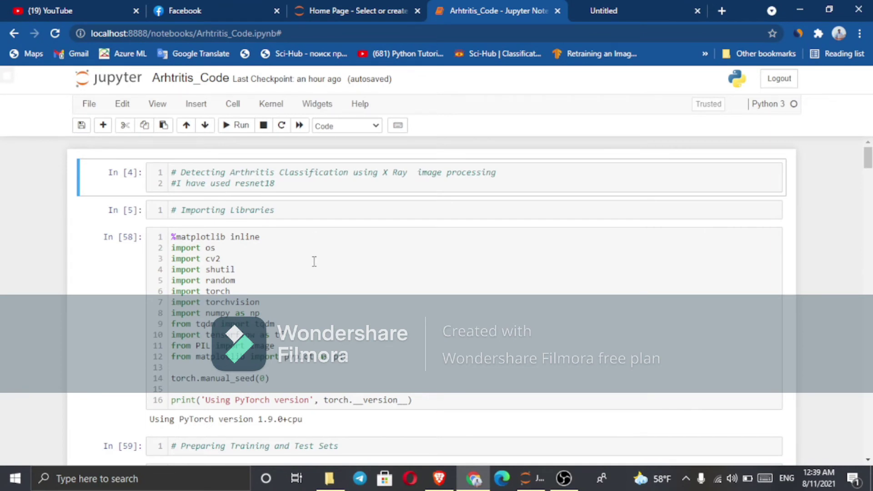
{"action": "key", "text": "super"}
{"action": "type", "text": "cmd"}
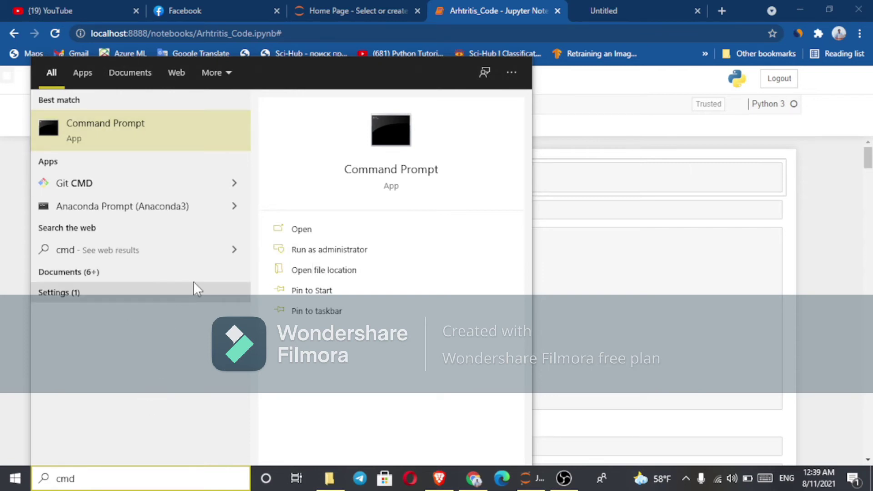
{"action": "left_click", "coordinate": [615, 272]}
{"action": "left_click", "coordinate": [615, 271]}
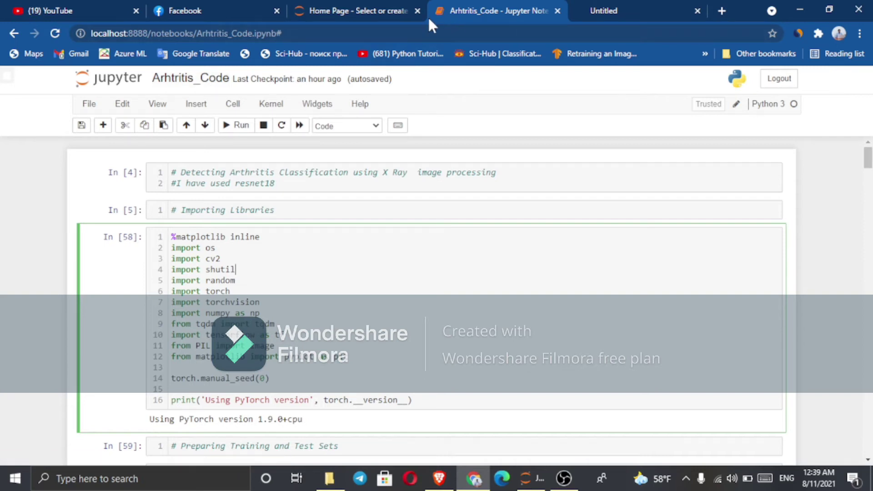
Display the formats in which the Arhtritis_Code notebook can be downloaded
{"action": "left_click", "coordinate": [96, 105]}
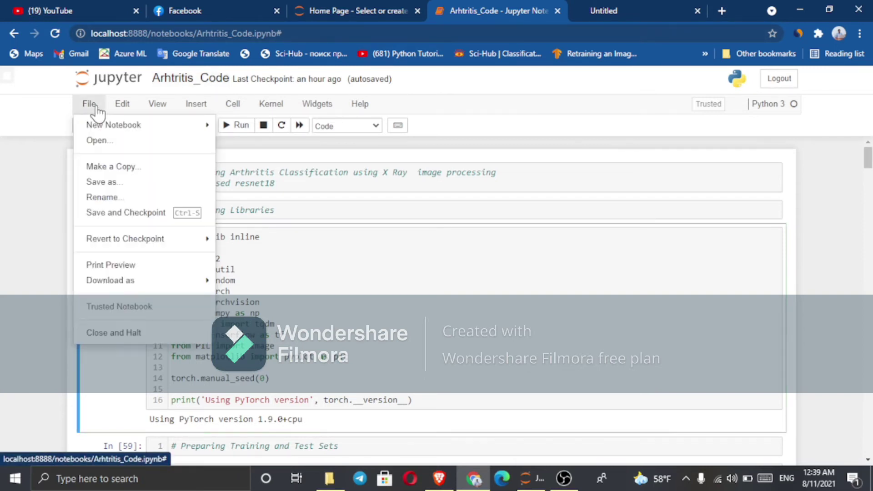
{"action": "mouse_move", "coordinate": [117, 241]}
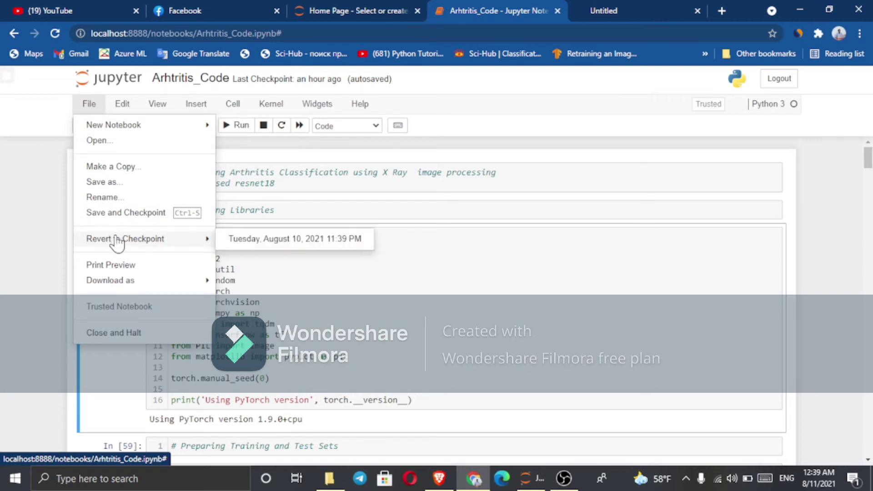
{"action": "mouse_move", "coordinate": [108, 284]}
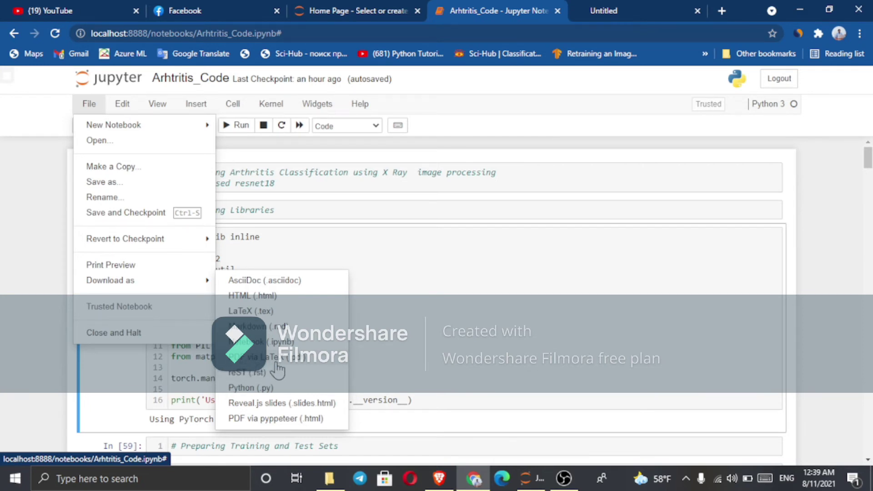
Switch to File Explorer and check the MiKTeX installation path, C:\Program Files\MiKTeX
{"action": "left_click", "coordinate": [330, 480]}
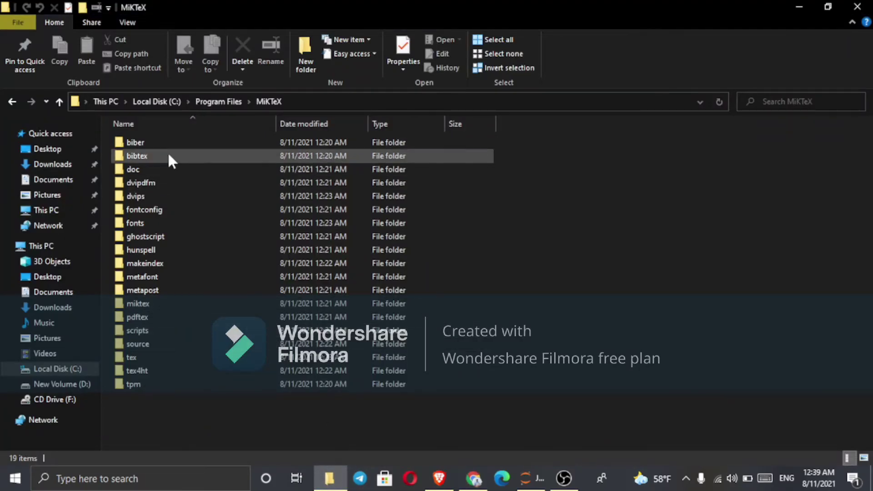
{"action": "left_click", "coordinate": [285, 96]}
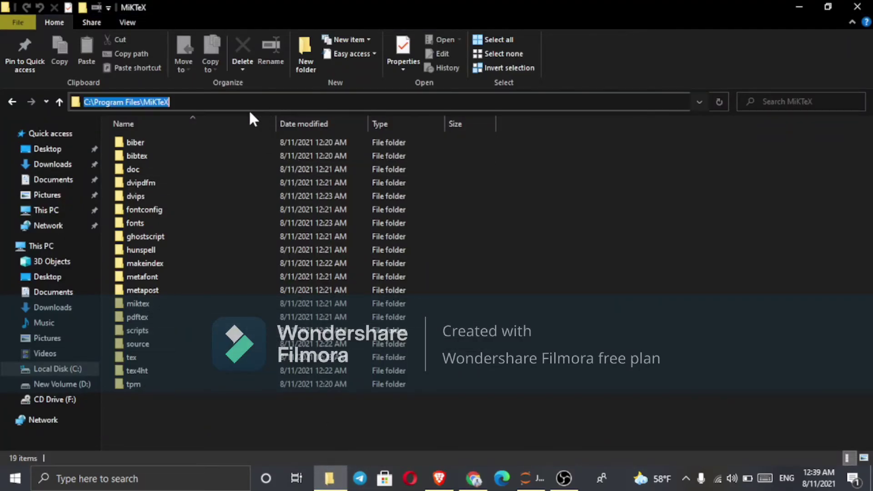
{"action": "double_click", "coordinate": [153, 103]}
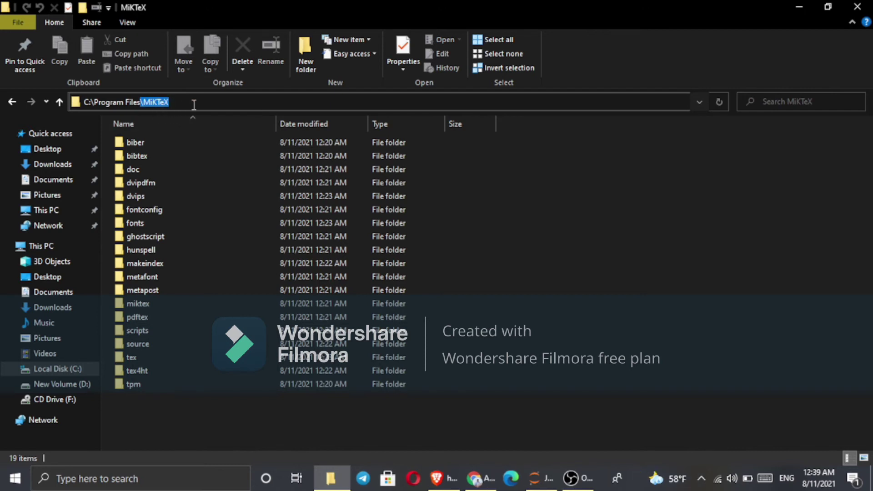
Return to Chrome and download the Arhtritis_Code notebook as PDF via LaTeX
{"action": "left_click", "coordinate": [800, 8]}
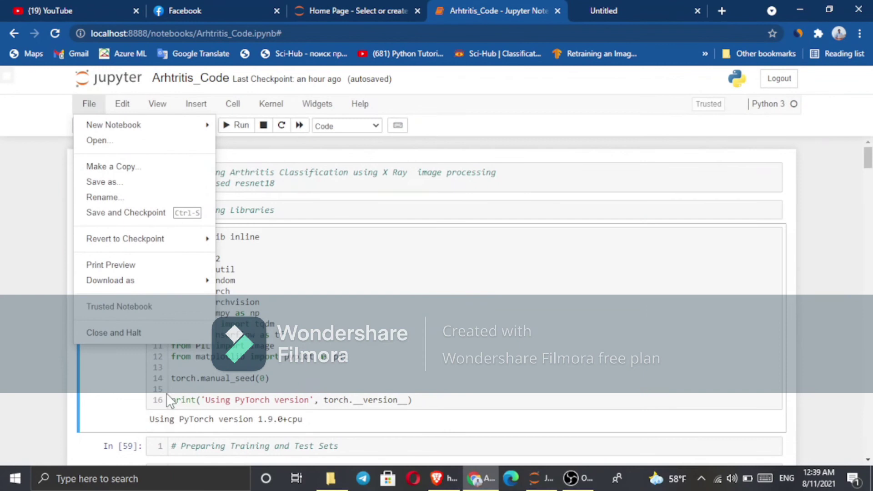
{"action": "mouse_move", "coordinate": [189, 283]}
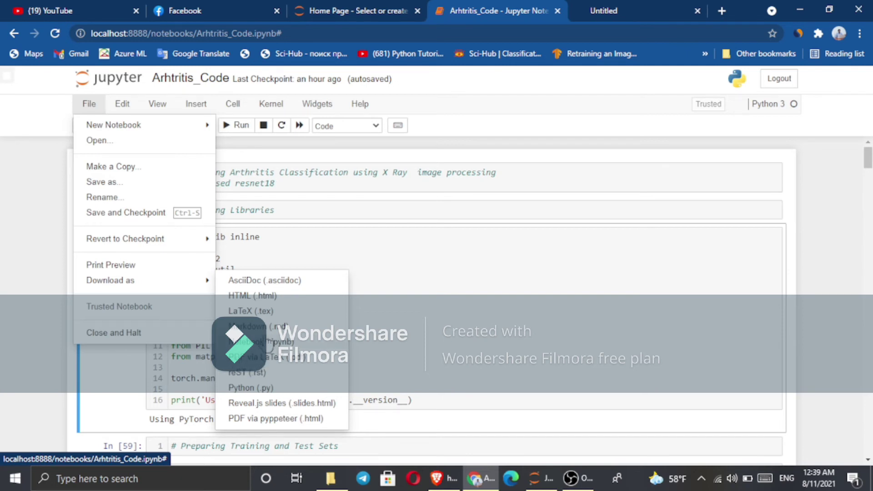
{"action": "left_click", "coordinate": [268, 368]}
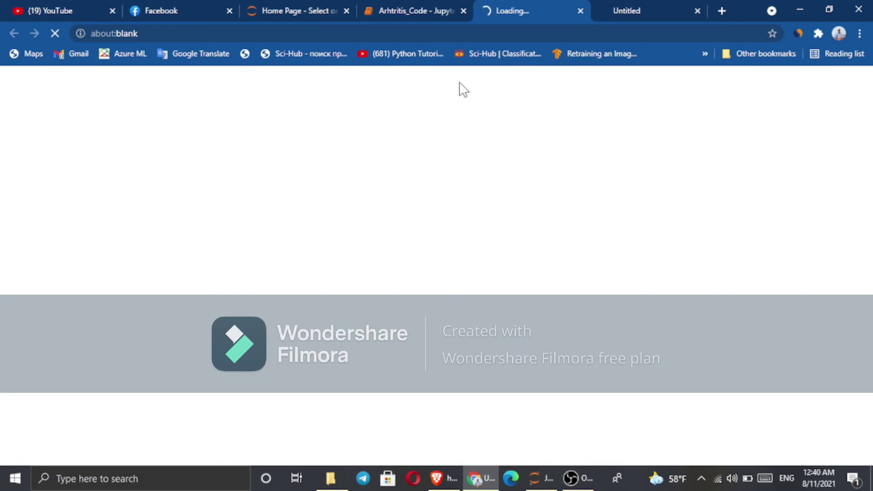
Look through the notebook's dataset, image preview and model cells while the PDF conversion is loading
{"action": "left_click", "coordinate": [450, 11]}
{"action": "scroll", "coordinate": [335, 428], "scroll_direction": "down", "scroll_amount": 15}
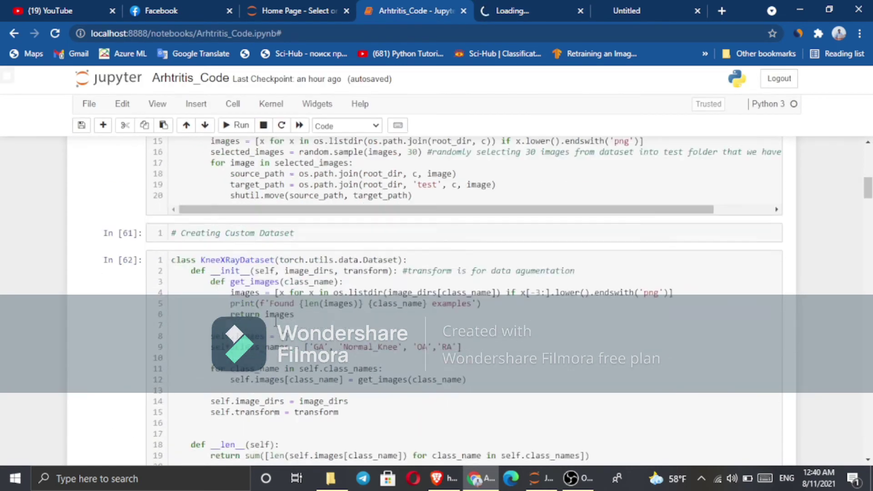
{"action": "scroll", "coordinate": [335, 427], "scroll_direction": "down", "scroll_amount": 20}
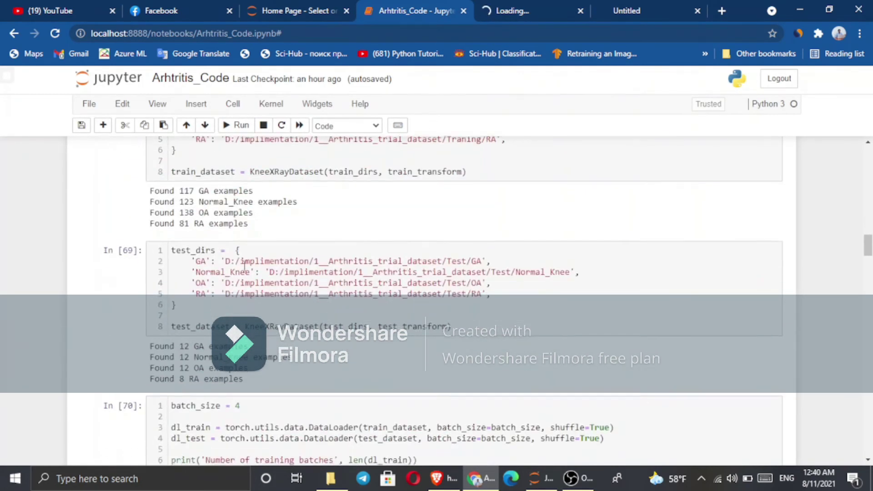
{"action": "scroll", "coordinate": [245, 246], "scroll_direction": "down", "scroll_amount": 7}
{"action": "scroll", "coordinate": [236, 216], "scroll_direction": "up", "scroll_amount": 3}
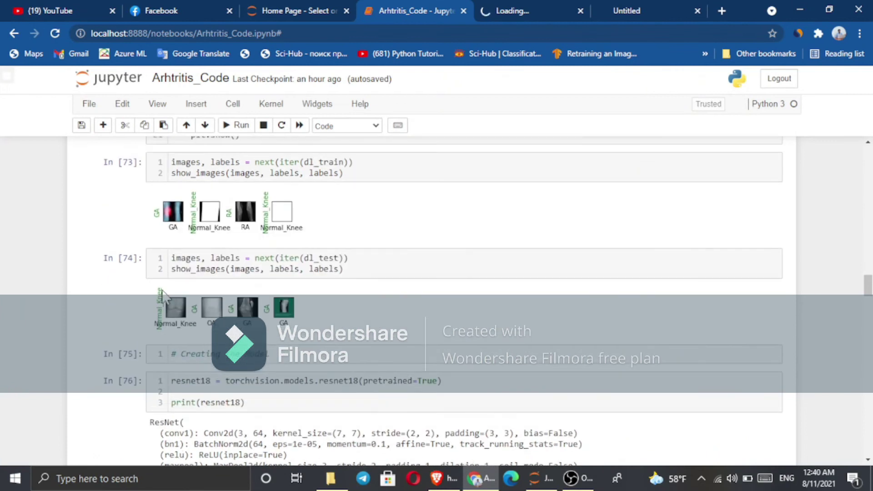
{"action": "scroll", "coordinate": [294, 233], "scroll_direction": "down", "scroll_amount": 15}
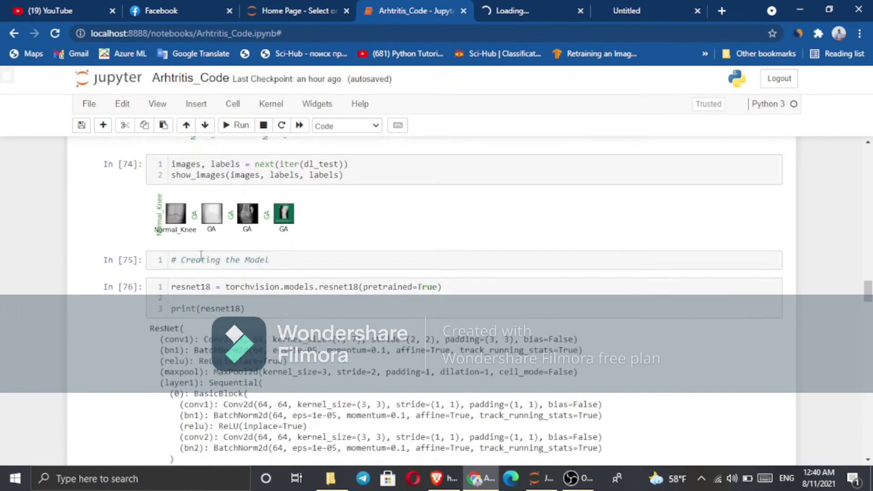
{"action": "scroll", "coordinate": [294, 232], "scroll_direction": "down", "scroll_amount": 10}
Save the converted notebook as Arhtritis_Code.pdf in the Thesis folder on New Volume (D:)
{"action": "left_click", "coordinate": [503, 9]}
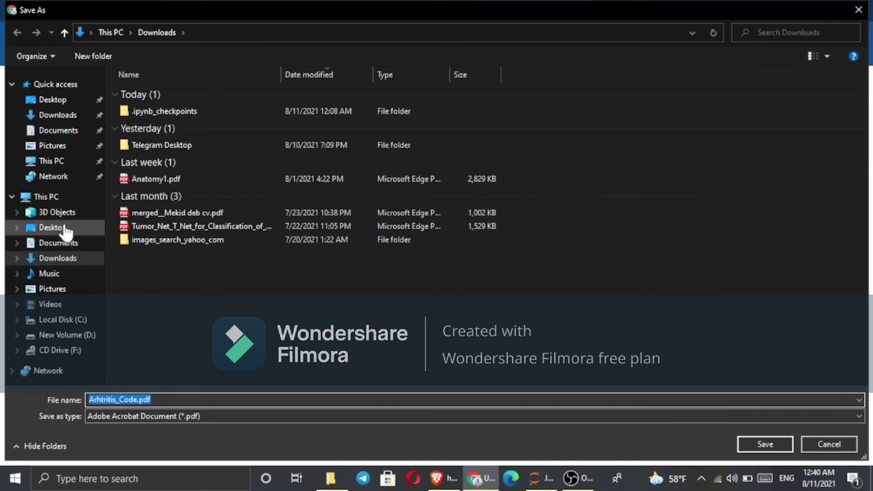
{"action": "left_click", "coordinate": [68, 335]}
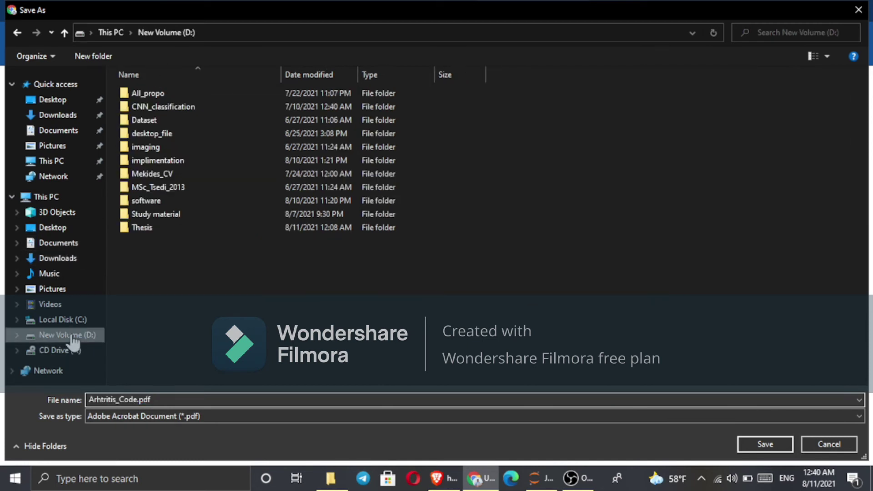
{"action": "double_click", "coordinate": [149, 225]}
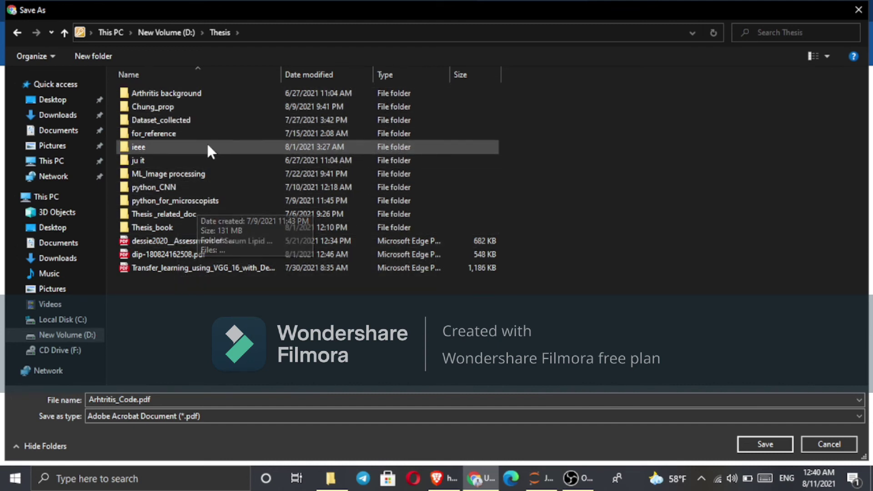
{"action": "left_click", "coordinate": [768, 439]}
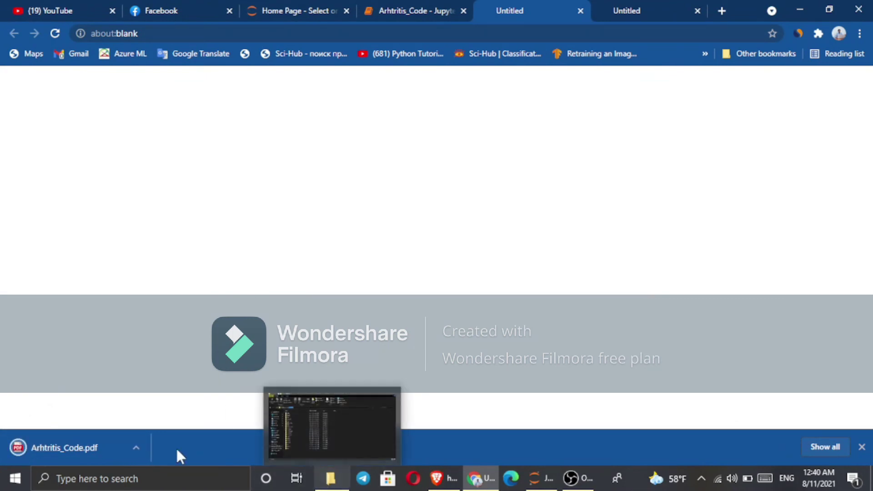
Show the downloaded Arhtritis_Code.pdf in its folder in File Explorer
{"action": "left_click", "coordinate": [135, 448]}
{"action": "left_click", "coordinate": [153, 404]}
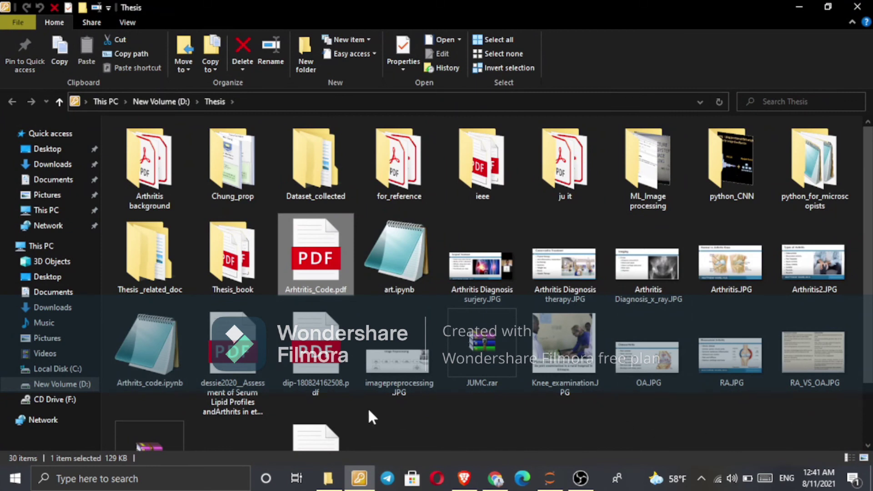
{"action": "scroll", "coordinate": [457, 370], "scroll_direction": "down", "scroll_amount": 2}
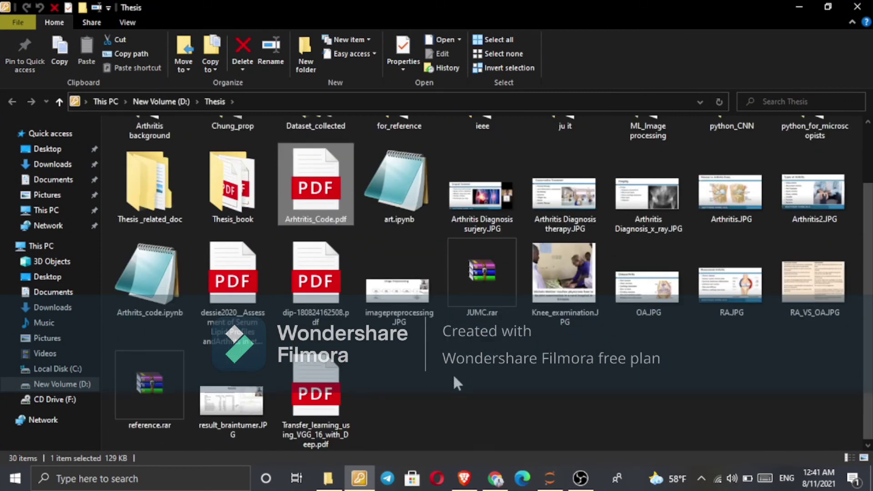
Open Arhtritis_Code.pdf from the Thesis folder with Adobe Reader Touch
{"action": "double_click", "coordinate": [316, 194]}
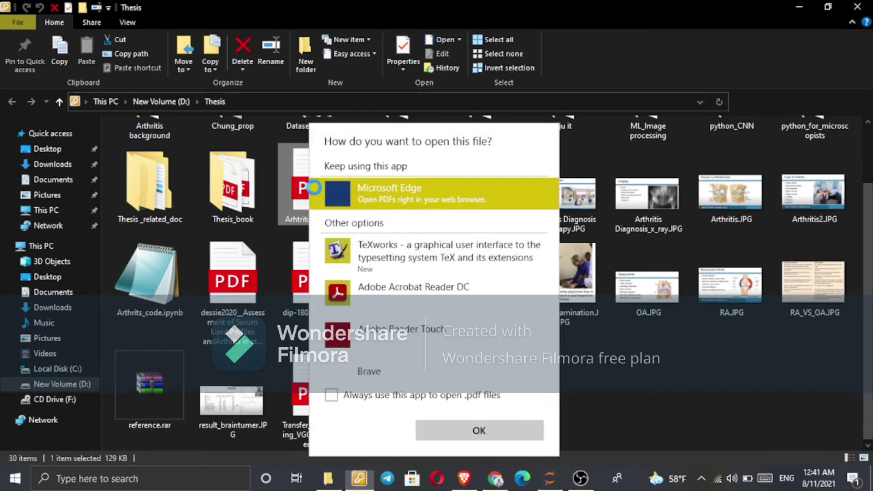
{"action": "left_click", "coordinate": [401, 293]}
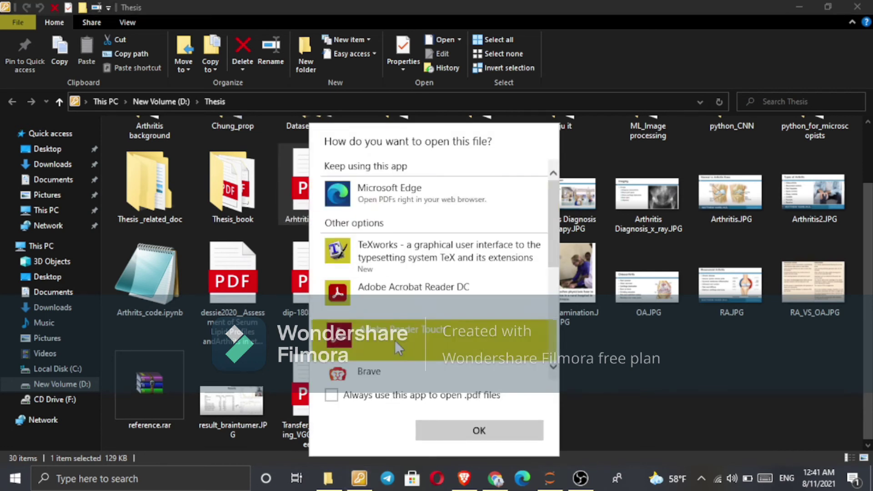
{"action": "left_click", "coordinate": [474, 436]}
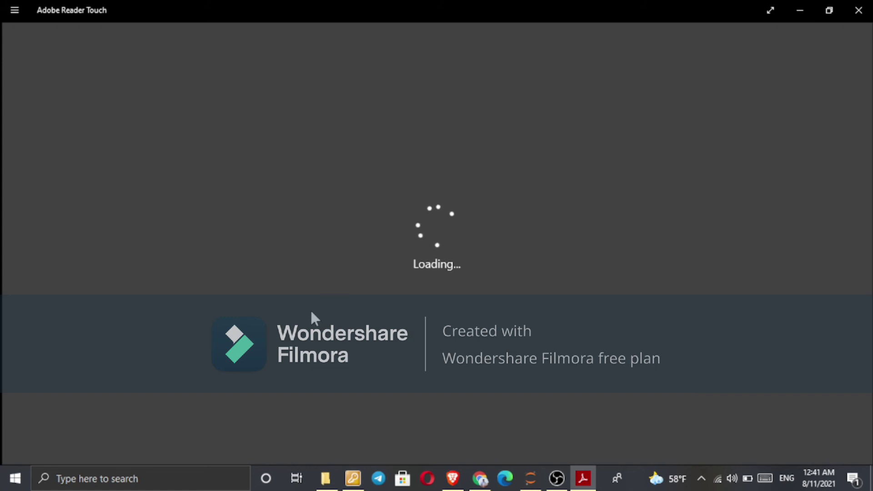
Zoom in on the PDF's first page and examine the library import cell, highlighting its last import lines
{"action": "scroll", "coordinate": [380, 264], "scroll_direction": "down", "scroll_amount": 3}
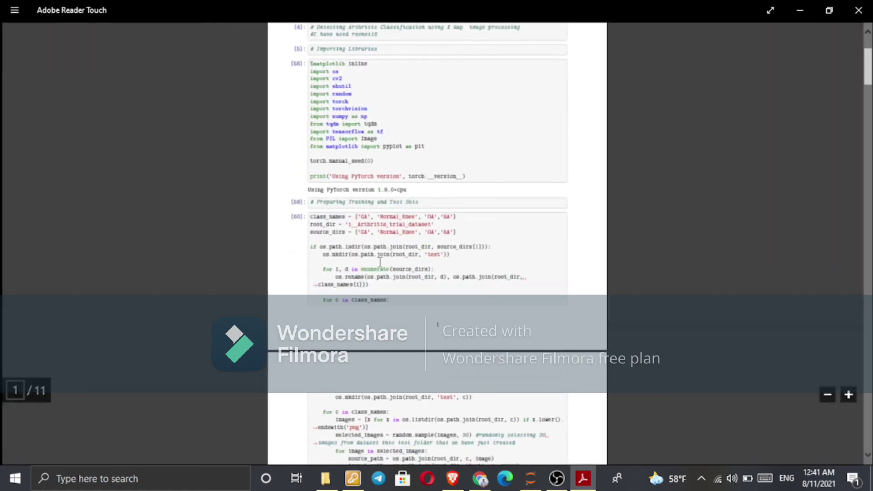
{"action": "scroll", "coordinate": [380, 263], "scroll_direction": "up", "scroll_amount": 3}
{"action": "scroll", "coordinate": [380, 262], "scroll_direction": "up", "scroll_amount": 4}
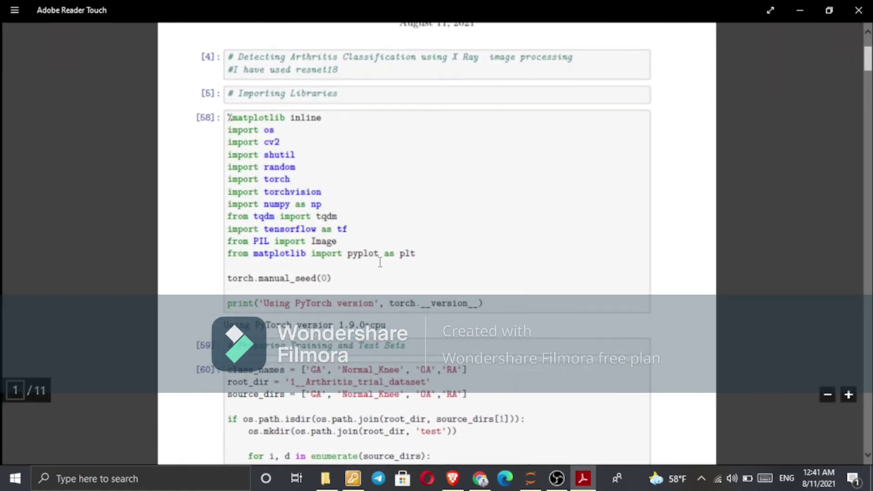
{"action": "scroll", "coordinate": [380, 262], "scroll_direction": "up", "scroll_amount": 1}
{"action": "left_click_drag", "start_coordinate": [405, 207], "coordinate": [408, 272]}
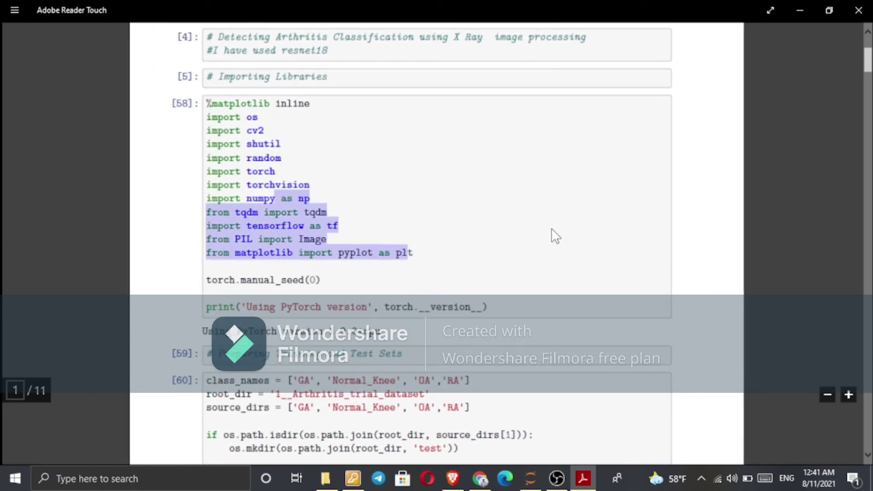
Compare the date under the PDF's title with the current date in the Windows calendar
{"action": "scroll", "coordinate": [551, 230], "scroll_direction": "up", "scroll_amount": 4}
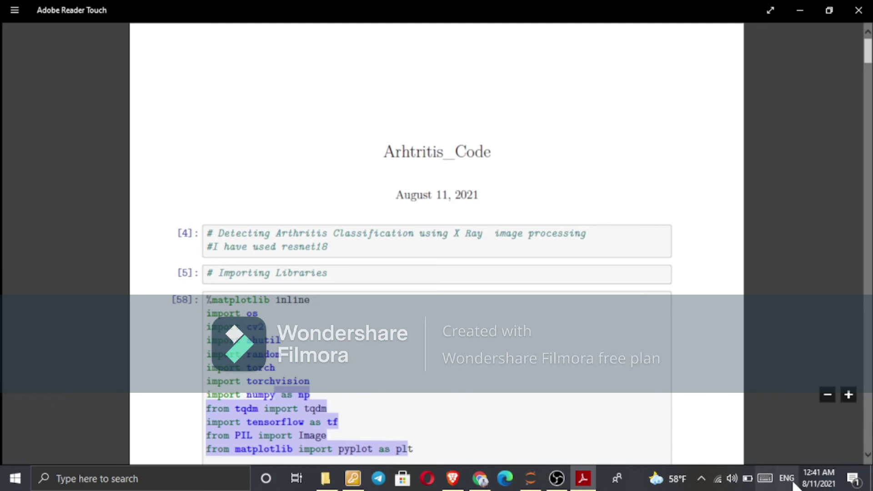
{"action": "left_click", "coordinate": [806, 486]}
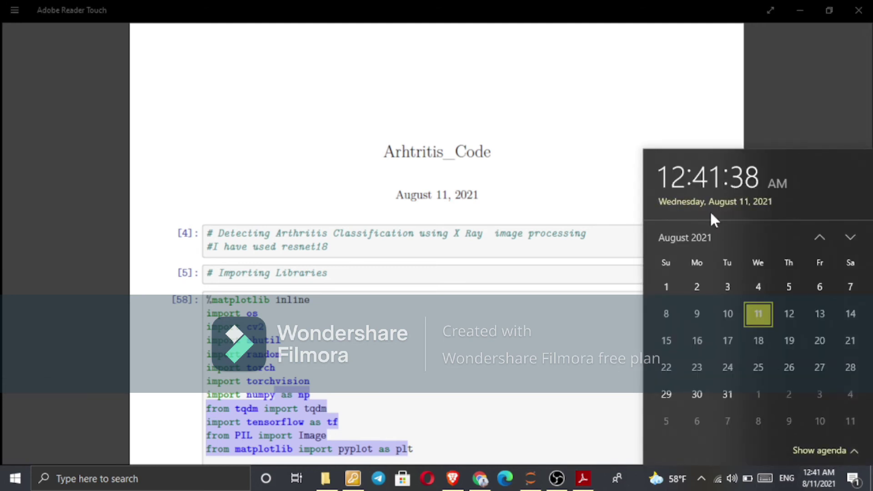
{"action": "left_click", "coordinate": [593, 222]}
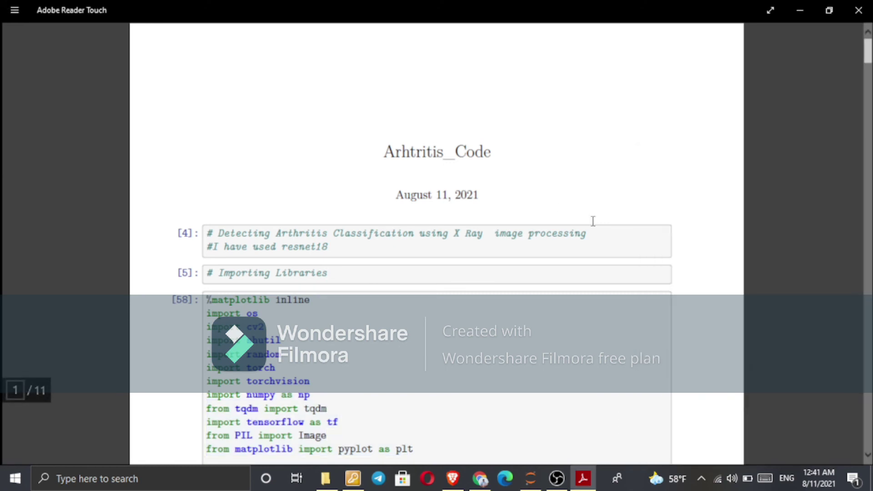
Examine the PDF's code for preparing the training and test sets, and highlight cell 60 on the first page
{"action": "scroll", "coordinate": [313, 216], "scroll_direction": "down", "scroll_amount": 5}
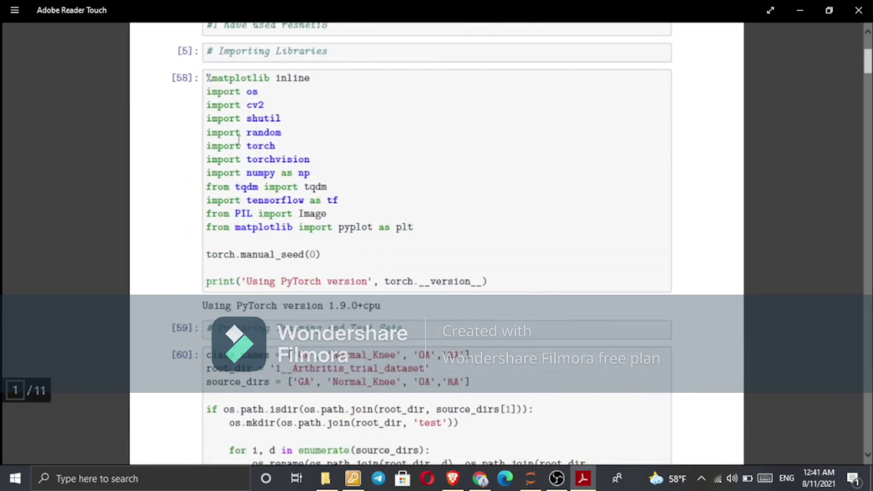
{"action": "scroll", "coordinate": [293, 220], "scroll_direction": "down", "scroll_amount": 8}
{"action": "scroll", "coordinate": [306, 216], "scroll_direction": "up", "scroll_amount": 3}
{"action": "left_click_drag", "start_coordinate": [351, 289], "coordinate": [175, 133]}
{"action": "scroll", "coordinate": [334, 218], "scroll_direction": "down", "scroll_amount": 2}
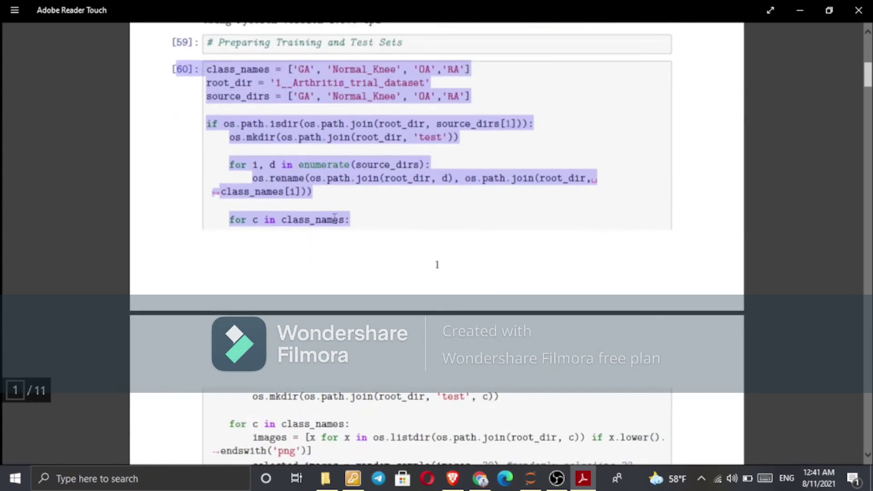
Examine the PDF's dataset loading code through page 4 and highlight the example counts listed under the test_dataset cell
{"action": "scroll", "coordinate": [334, 218], "scroll_direction": "down", "scroll_amount": 8}
{"action": "left_click_drag", "start_coordinate": [251, 122], "coordinate": [322, 260]}
{"action": "scroll", "coordinate": [615, 250], "scroll_direction": "down", "scroll_amount": 10}
{"action": "scroll", "coordinate": [322, 261], "scroll_direction": "down", "scroll_amount": 20}
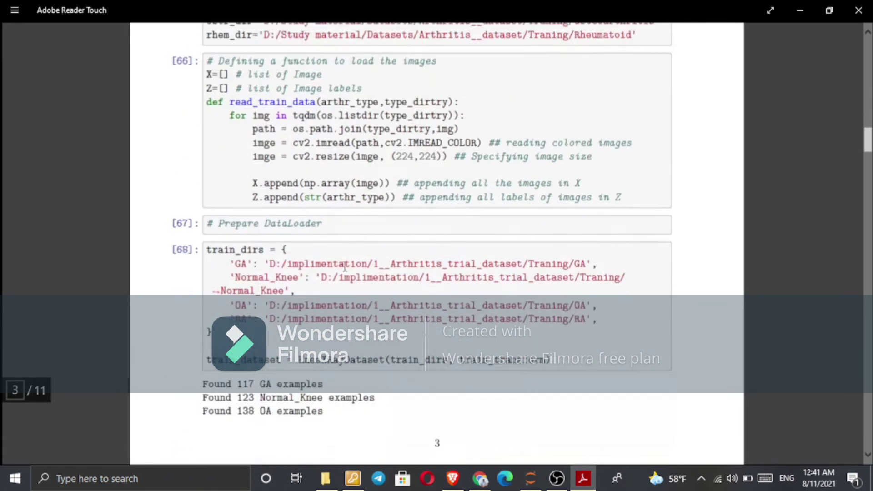
{"action": "scroll", "coordinate": [305, 251], "scroll_direction": "down", "scroll_amount": 15}
{"action": "scroll", "coordinate": [305, 251], "scroll_direction": "up", "scroll_amount": 6}
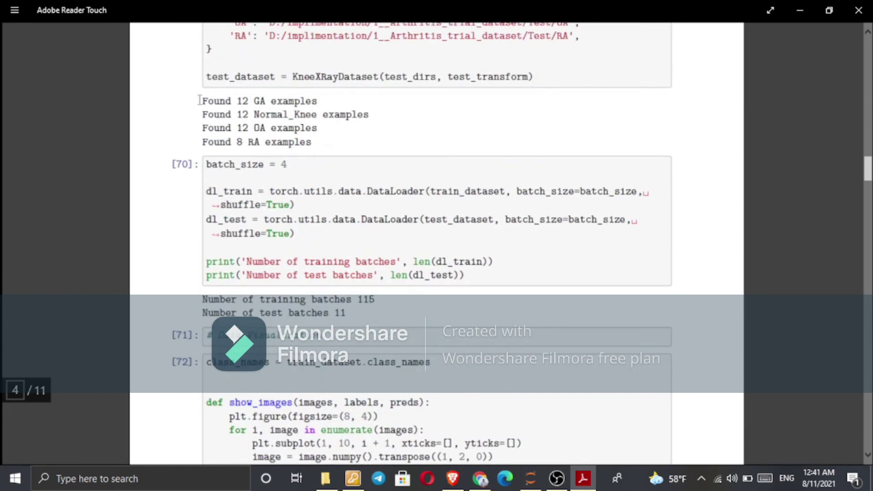
{"action": "left_click_drag", "start_coordinate": [199, 99], "coordinate": [303, 140]}
Review the show_images function in cell 72 and highlight the training sample images under cell 73 on page 5
{"action": "scroll", "coordinate": [346, 217], "scroll_direction": "down", "scroll_amount": 8}
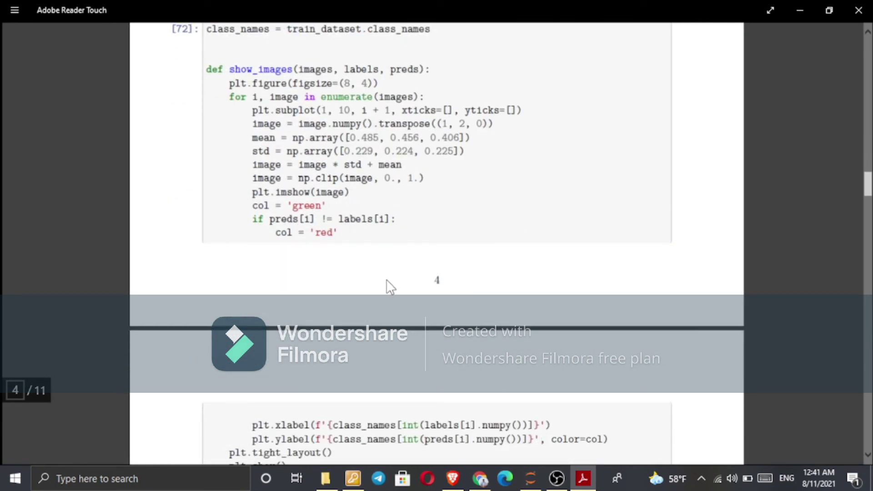
{"action": "scroll", "coordinate": [332, 289], "scroll_direction": "down", "scroll_amount": 10}
{"action": "left_click_drag", "start_coordinate": [328, 288], "coordinate": [413, 134]}
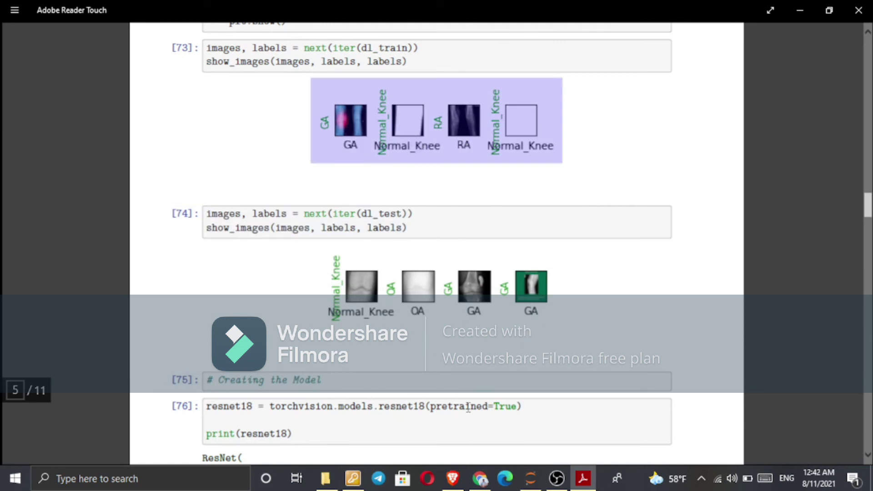
Switch to the Arhtritis_Code notebook in Chrome and rerun the show_preds() cell above the Training the Model comment
{"action": "left_click", "coordinate": [480, 479]}
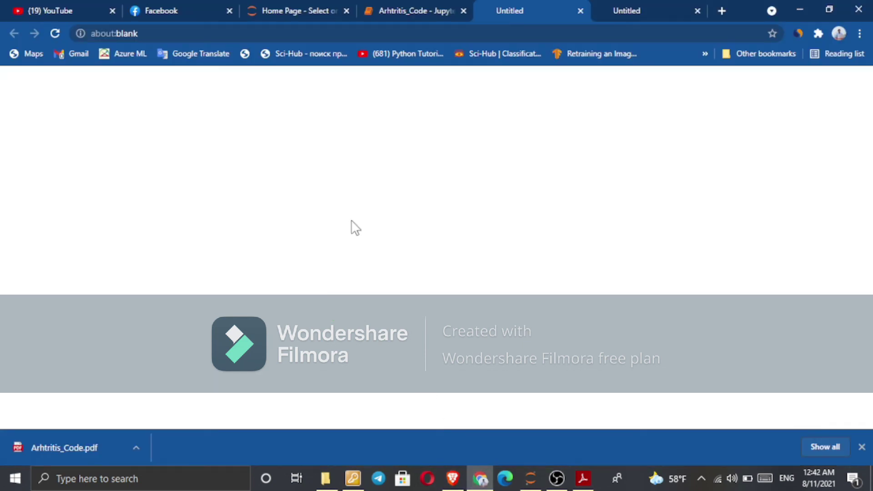
{"action": "left_click", "coordinate": [362, 7]}
{"action": "left_click", "coordinate": [454, 339]}
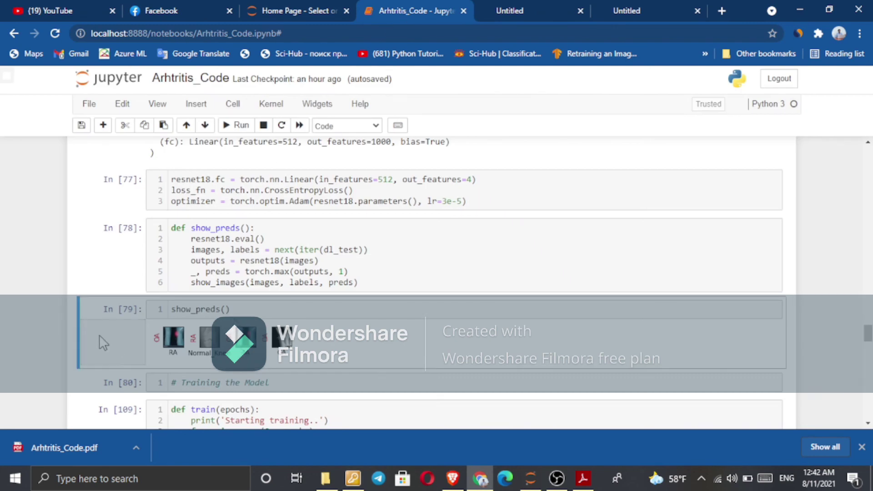
{"action": "left_click", "coordinate": [181, 309]}
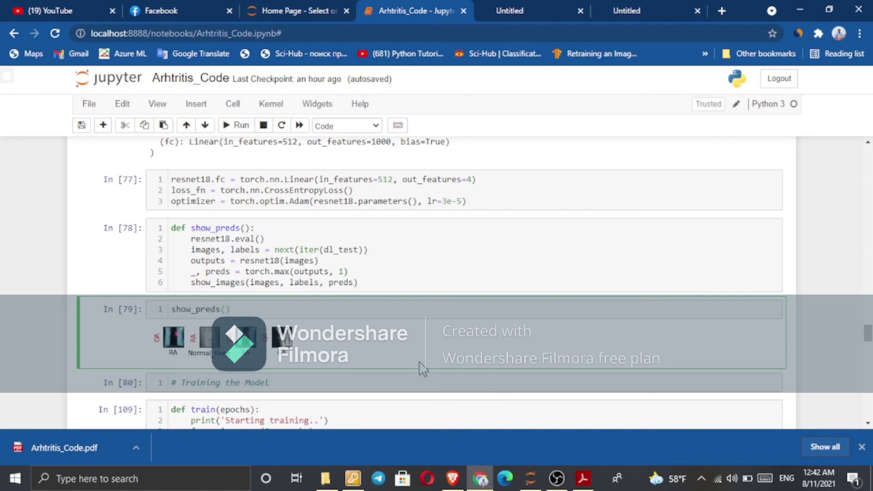
{"action": "key", "text": "shift+Return"}
{"action": "scroll", "coordinate": [269, 342], "scroll_direction": "down", "scroll_amount": 5}
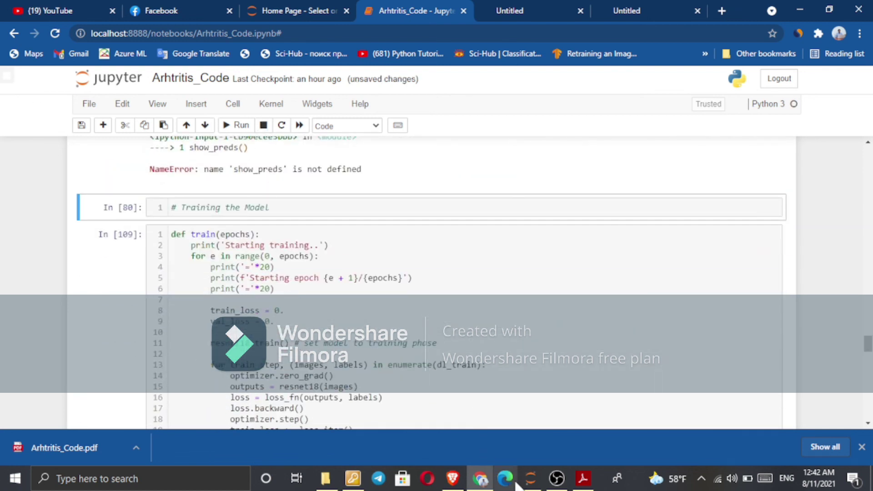
Return to the PDF in Adobe Reader Touch and highlight the test sample images under cell 74
{"action": "left_click", "coordinate": [583, 478]}
{"action": "scroll", "coordinate": [363, 275], "scroll_direction": "down", "scroll_amount": 1}
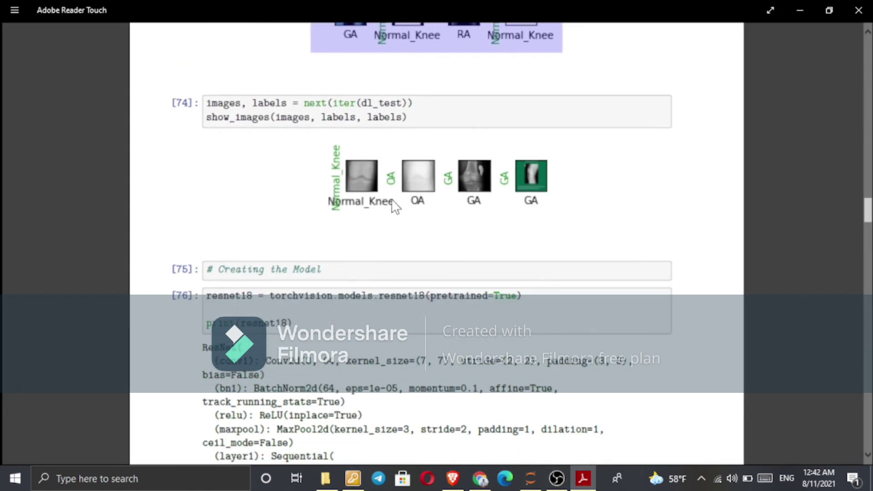
{"action": "left_click", "coordinate": [391, 203]}
{"action": "scroll", "coordinate": [341, 230], "scroll_direction": "down", "scroll_amount": 2}
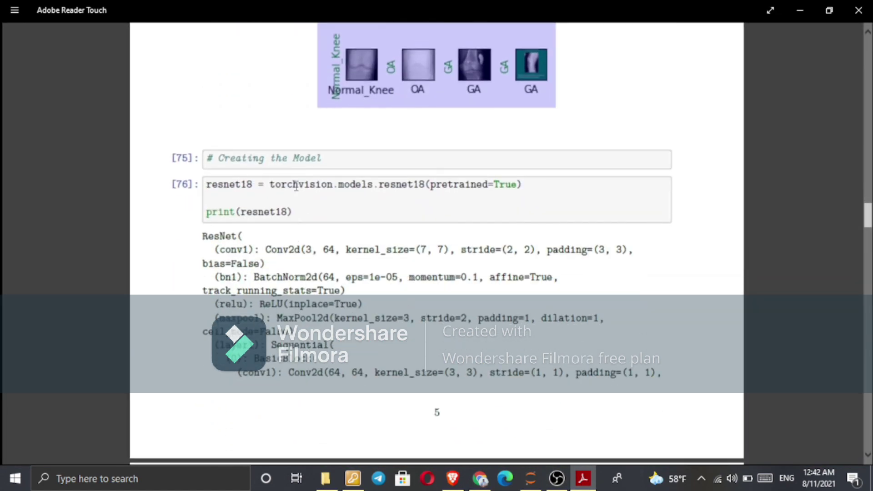
Go through the ResNet model printout to page 8 and highlight the prediction images under cell 79
{"action": "scroll", "coordinate": [296, 185], "scroll_direction": "down", "scroll_amount": 15}
{"action": "scroll", "coordinate": [345, 226], "scroll_direction": "down", "scroll_amount": 12}
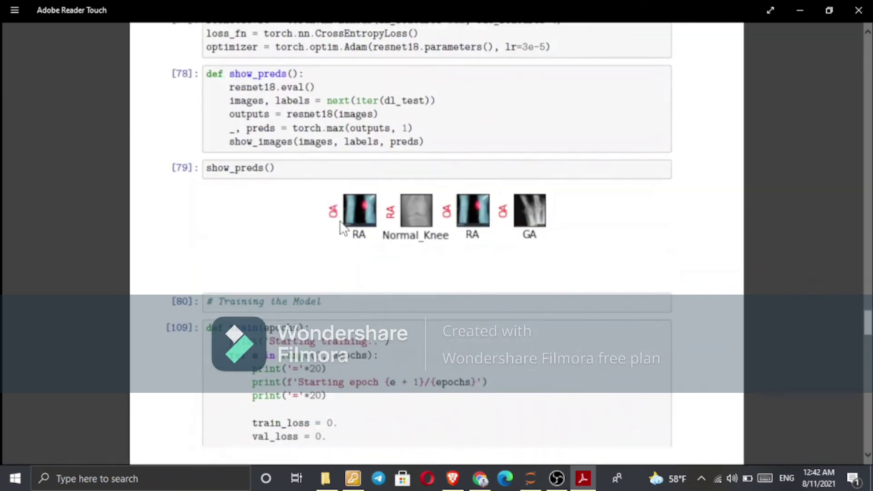
{"action": "left_click", "coordinate": [343, 220]}
{"action": "scroll", "coordinate": [367, 231], "scroll_direction": "down", "scroll_amount": 2}
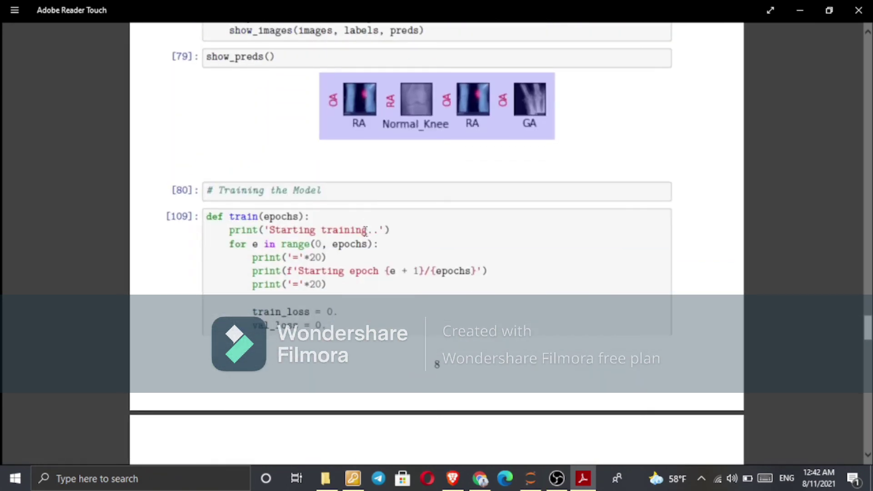
Examine the PDF's training function, epoch evaluation output and Final Results section through the last page
{"action": "scroll", "coordinate": [286, 73], "scroll_direction": "down", "scroll_amount": 15}
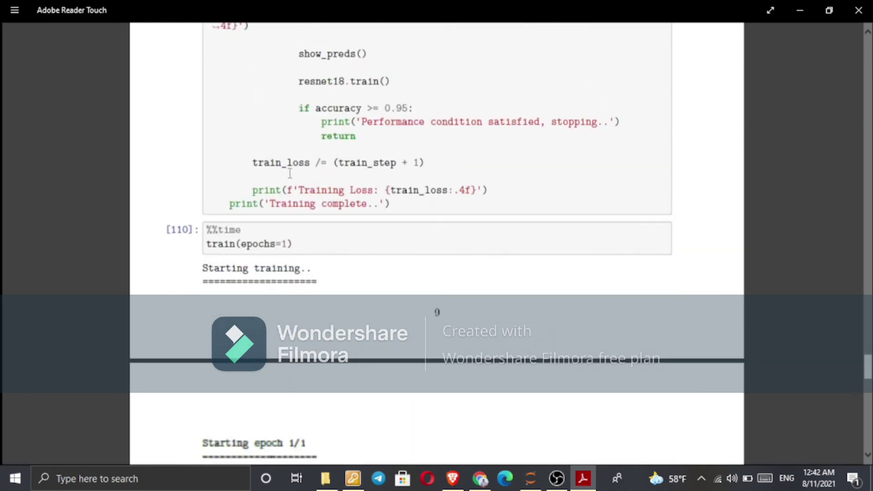
{"action": "scroll", "coordinate": [289, 173], "scroll_direction": "down", "scroll_amount": 12}
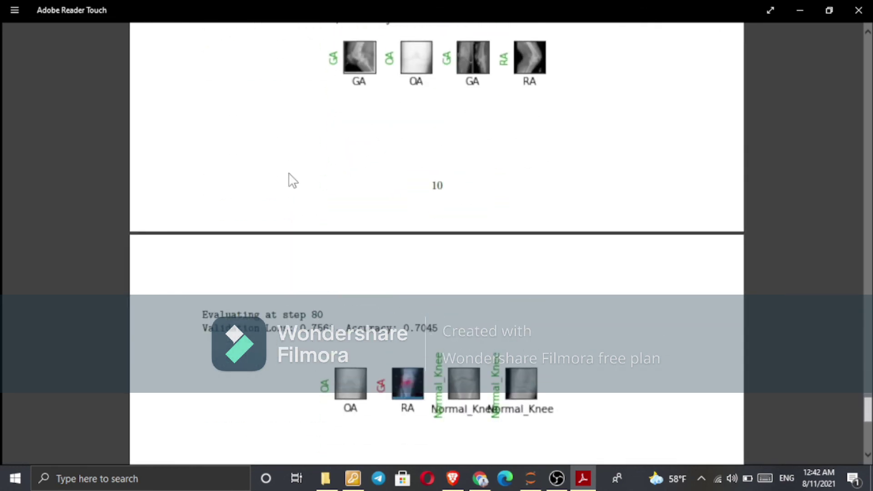
{"action": "scroll", "coordinate": [291, 179], "scroll_direction": "down", "scroll_amount": 1}
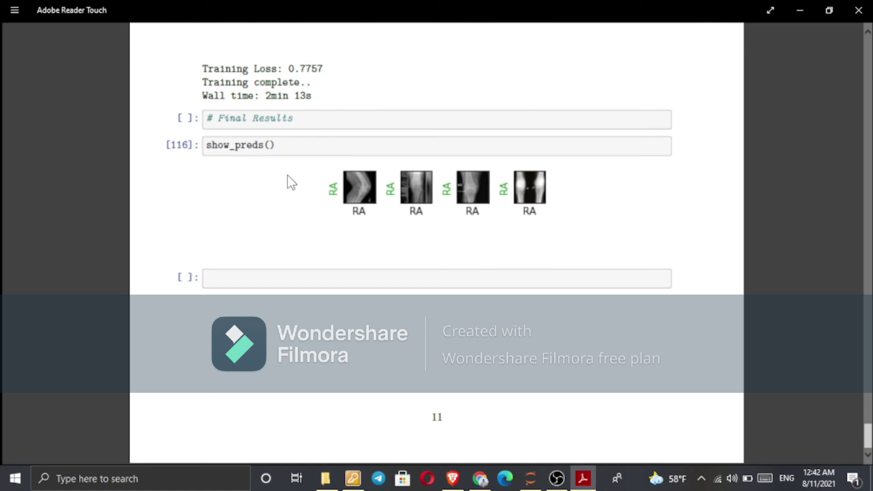